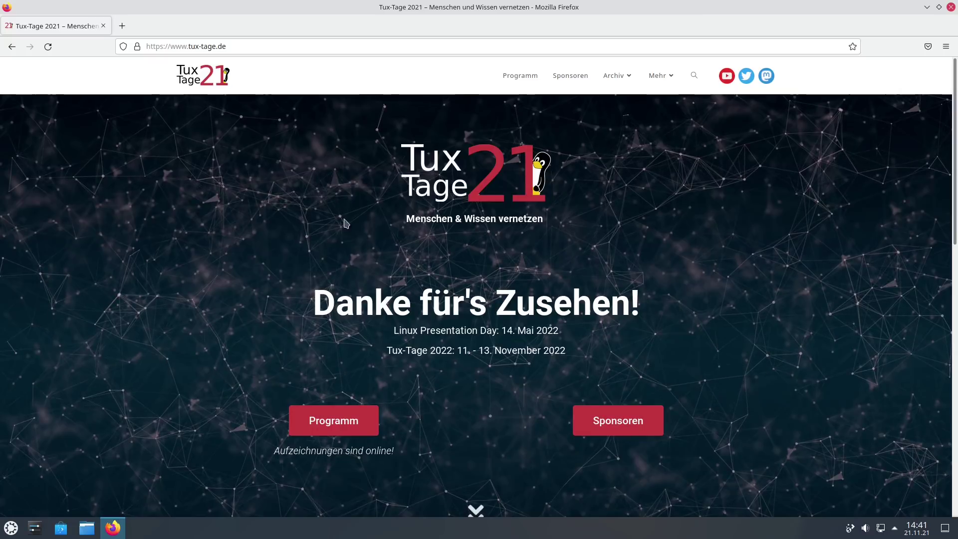
- Open the Tux-Tage 2021 page from the website's archive and look through its summary and programme
{"action": "mouse_move", "coordinate": [629, 79]}
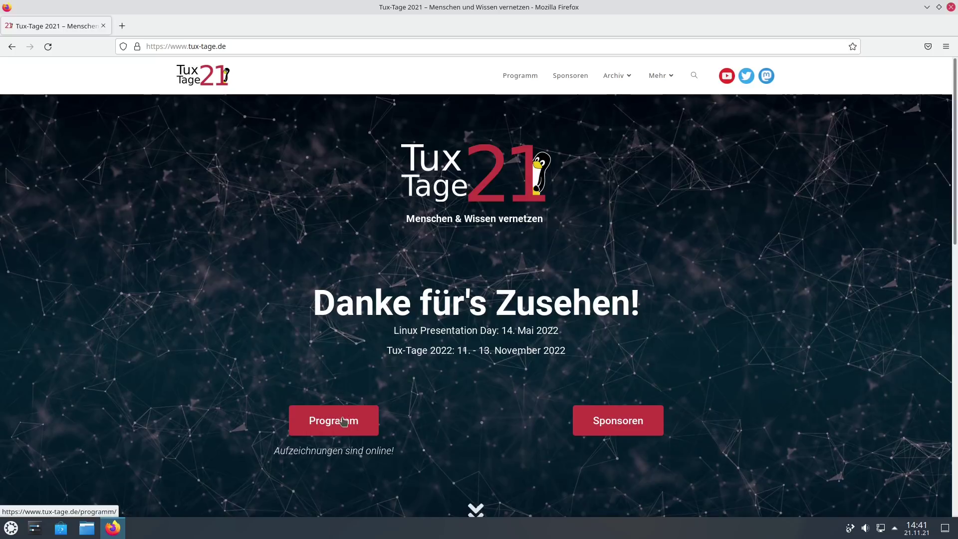
{"action": "left_click", "coordinate": [401, 172]}
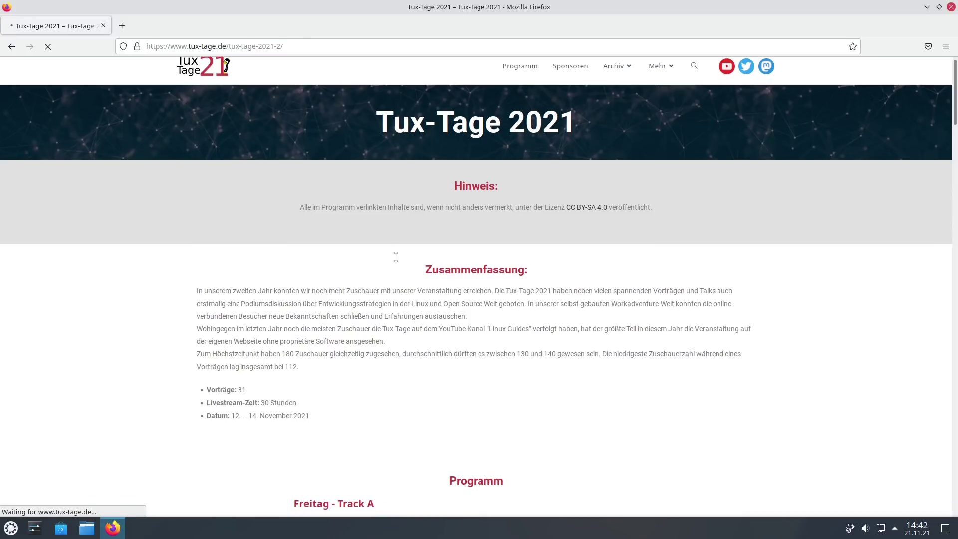
{"action": "scroll", "coordinate": [395, 256], "scroll_direction": "down", "scroll_amount": 8}
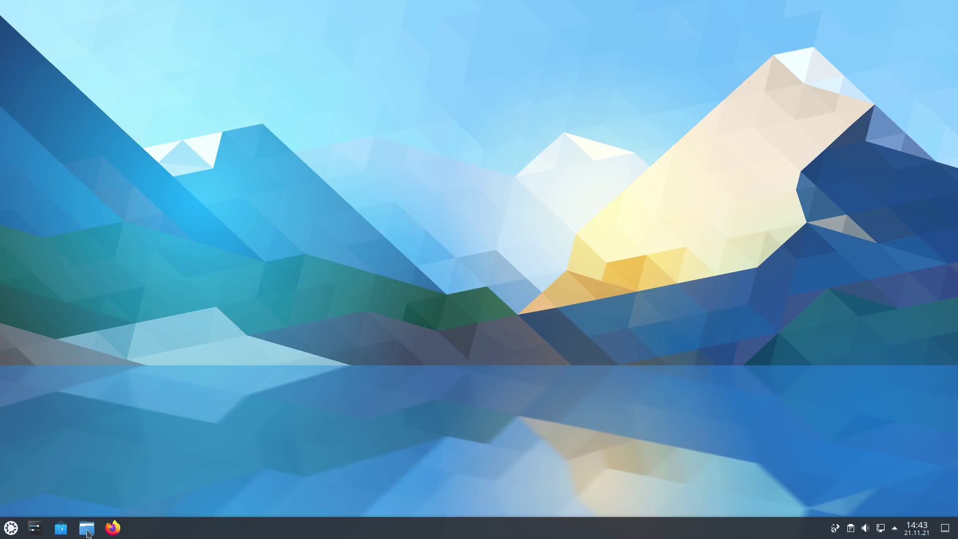
- In Firefox, download the 1920 X 1080 version of the Visual Arts Abstract 4K Wallpaper from AppImageHub, save the file and close the browser
{"action": "left_click", "coordinate": [112, 528]}
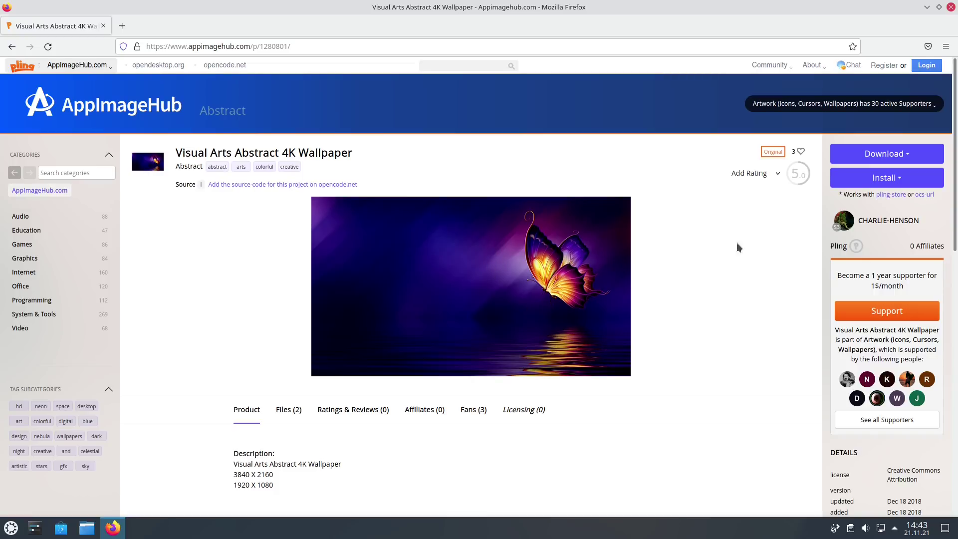
{"action": "left_click", "coordinate": [875, 158]}
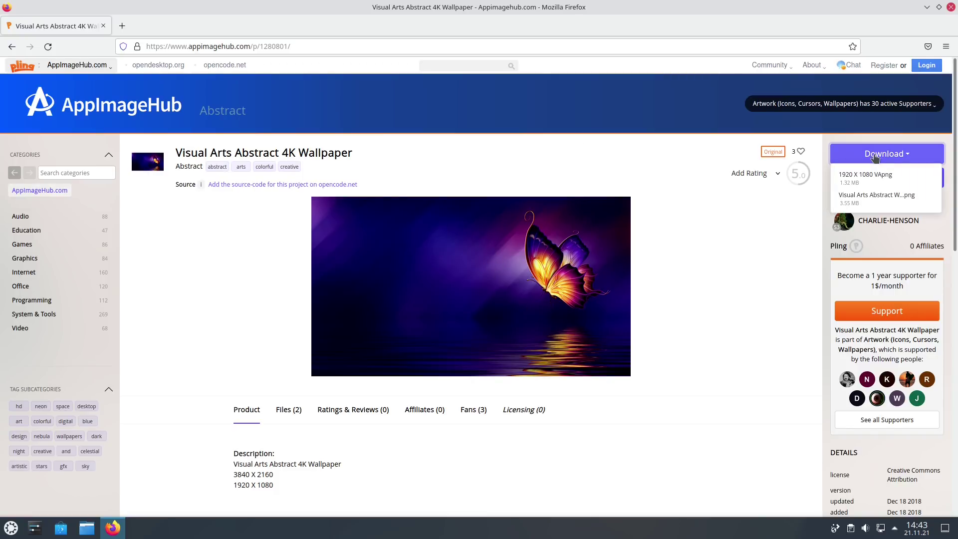
{"action": "left_click", "coordinate": [861, 200]}
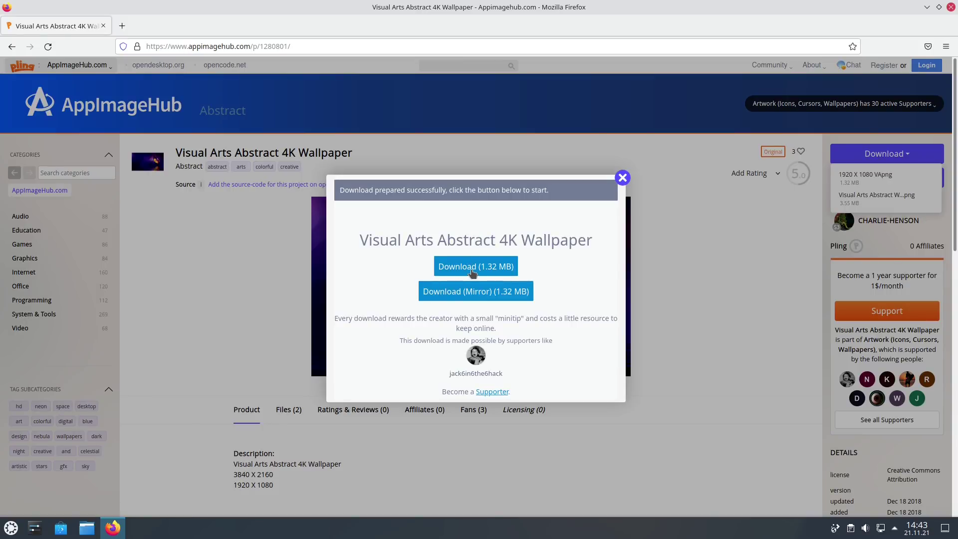
{"action": "left_click", "coordinate": [471, 268]}
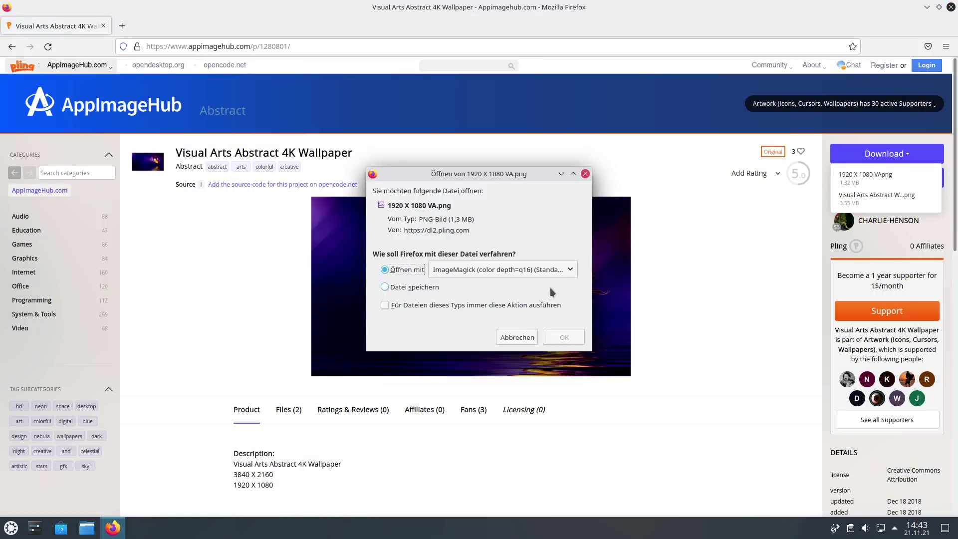
{"action": "left_click", "coordinate": [416, 287]}
{"action": "left_click", "coordinate": [564, 337]}
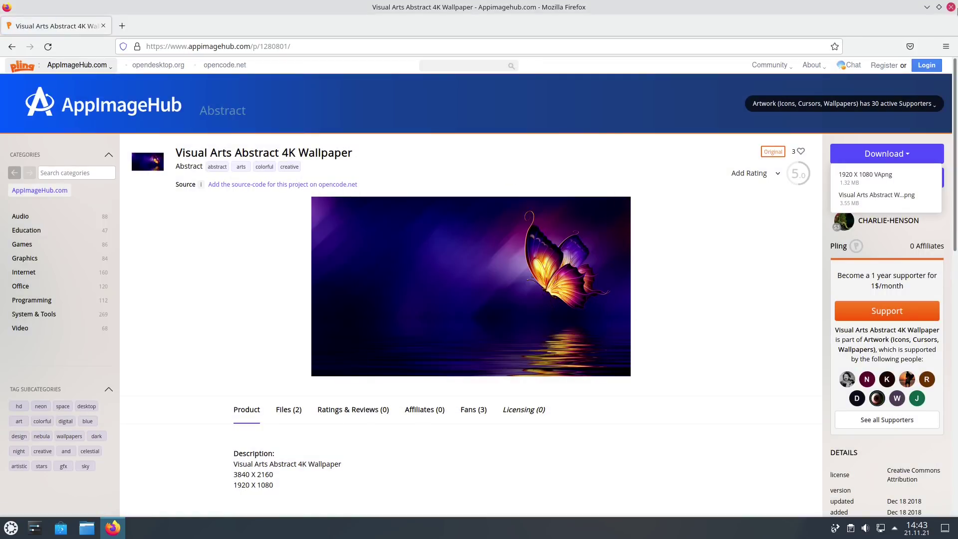
{"action": "left_click", "coordinate": [950, 10]}
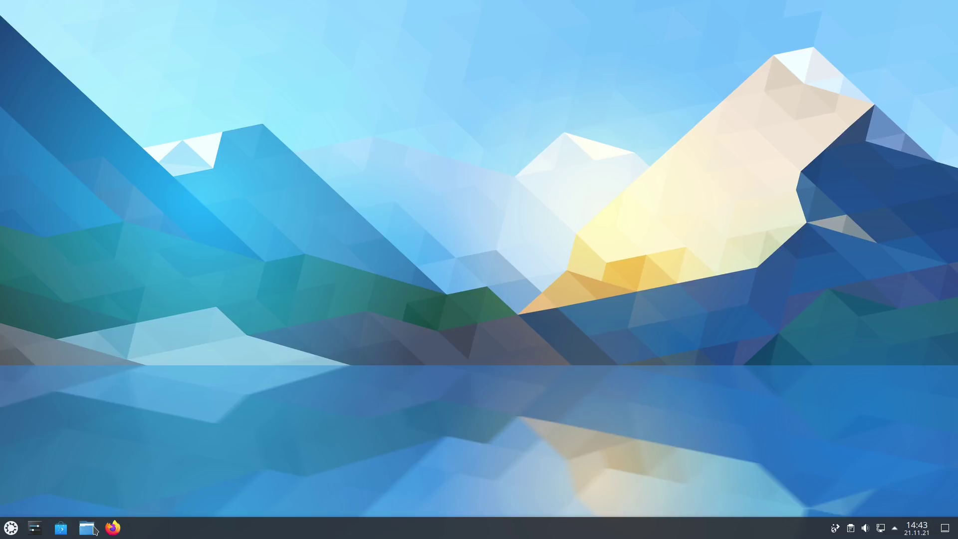
- In Dolphin, put 1920 X 1080 VA.png from the Downloads folder into the Bilder folder and close the file manager
{"action": "left_click", "coordinate": [94, 529]}
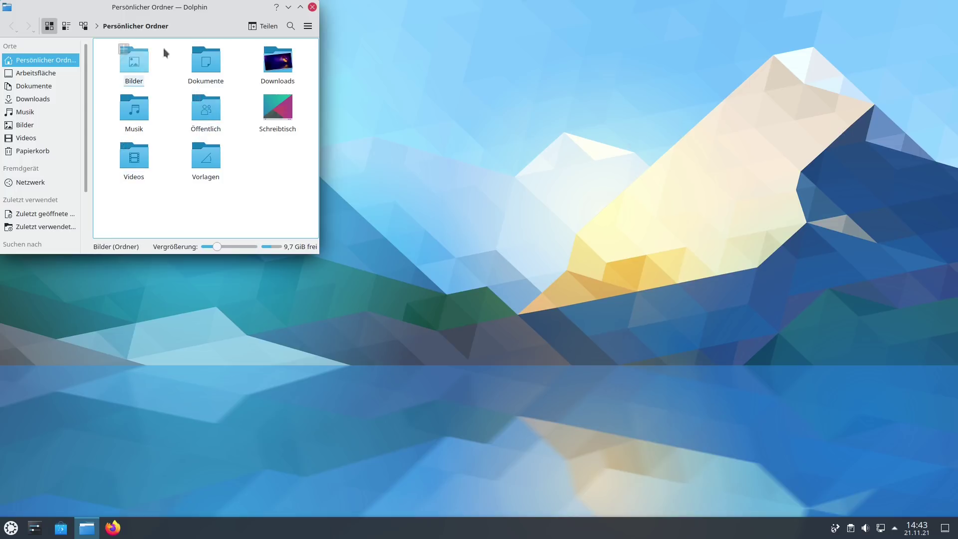
{"action": "left_click", "coordinate": [275, 68]}
{"action": "left_click_drag", "start_coordinate": [200, 115], "coordinate": [78, 54]}
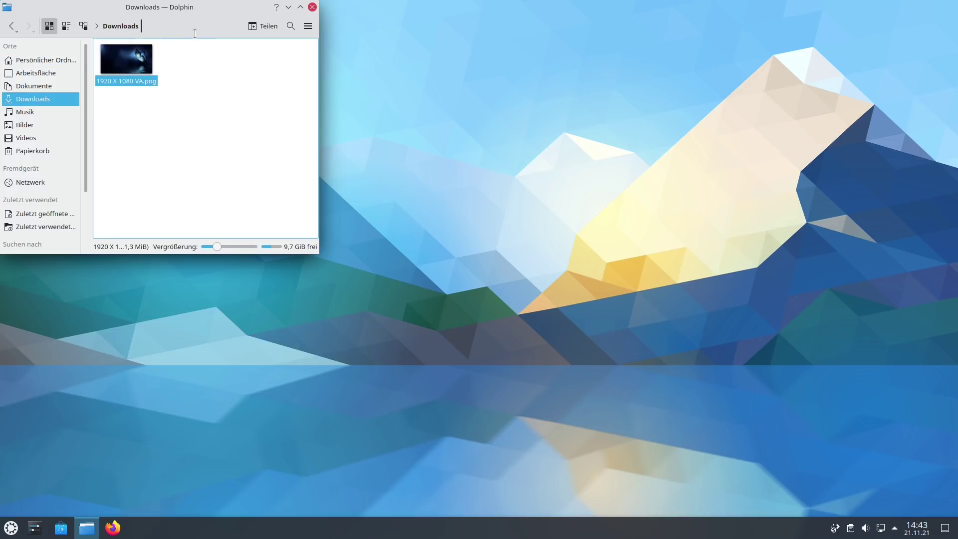
{"action": "left_click", "coordinate": [41, 127]}
{"action": "key", "text": "ctrl+v"}
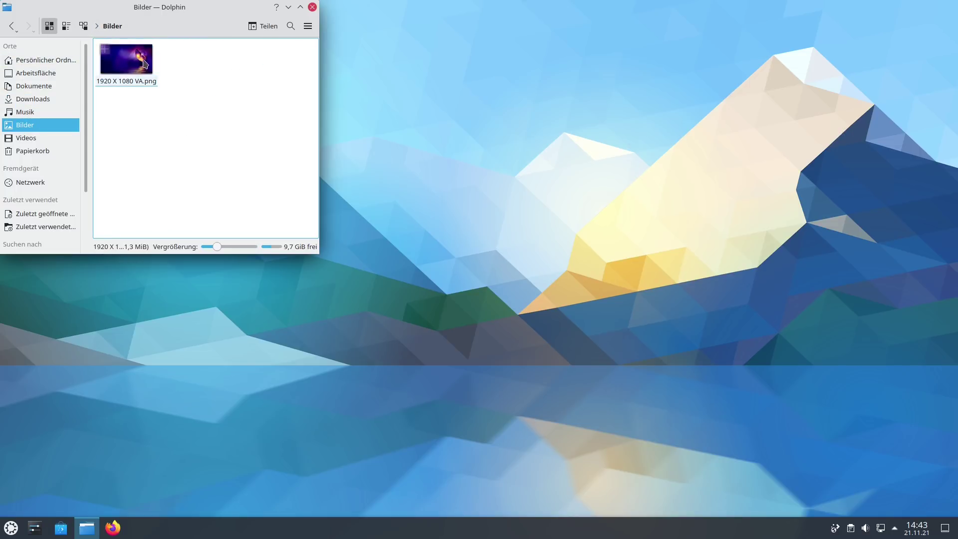
{"action": "left_click", "coordinate": [174, 70]}
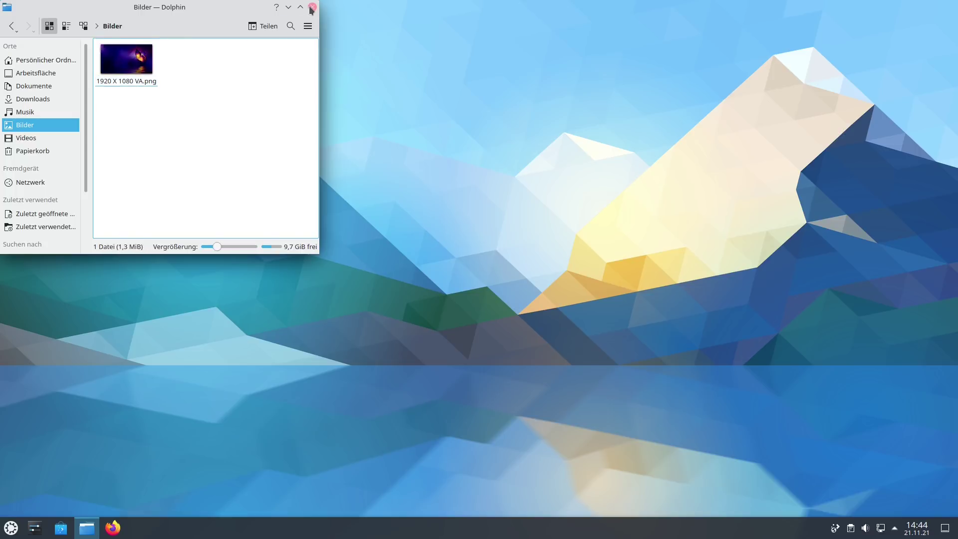
{"action": "left_click", "coordinate": [312, 8]}
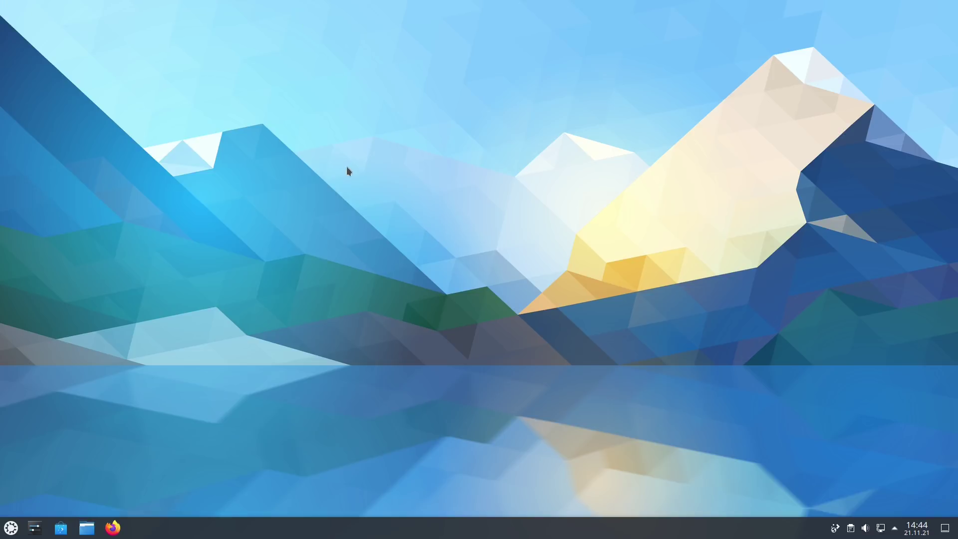
- Add 1920 X 1080 VA.png from the Bilder folder to the available desktop wallpapers
{"action": "right_click", "coordinate": [348, 142]}
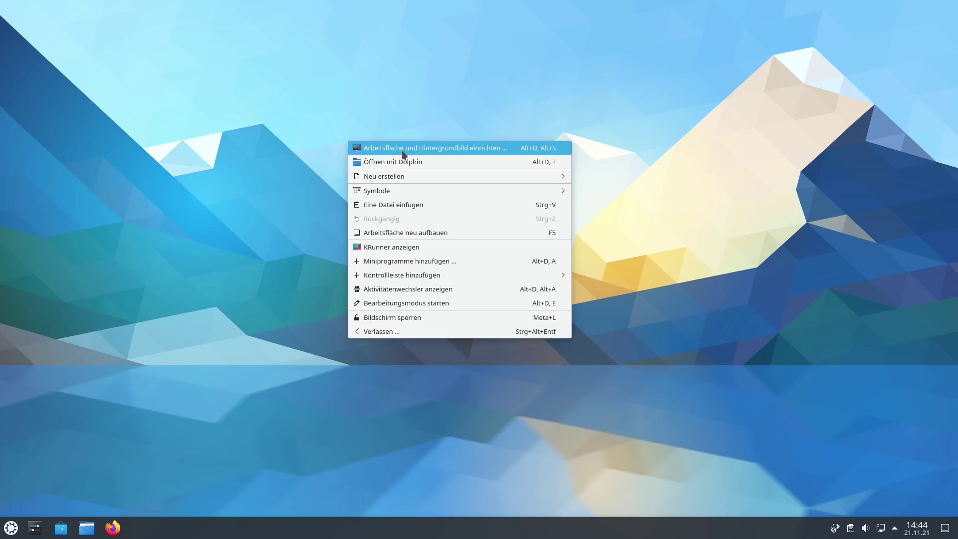
{"action": "left_click", "coordinate": [484, 148]}
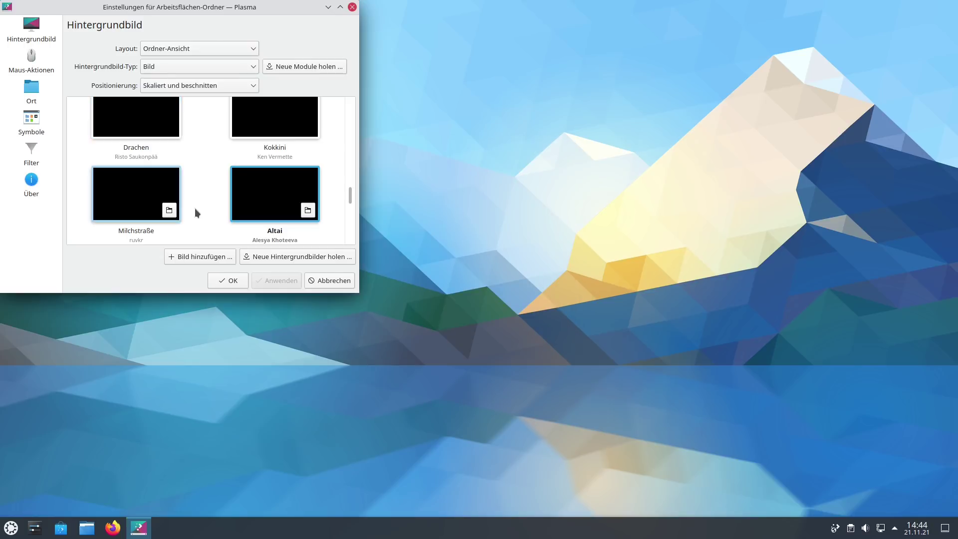
{"action": "left_click", "coordinate": [195, 257]}
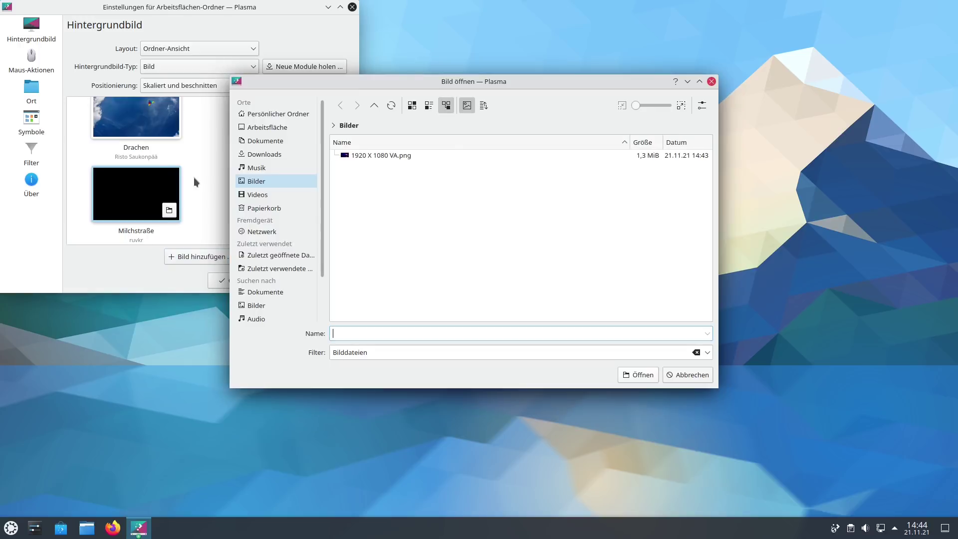
{"action": "left_click", "coordinate": [376, 154]}
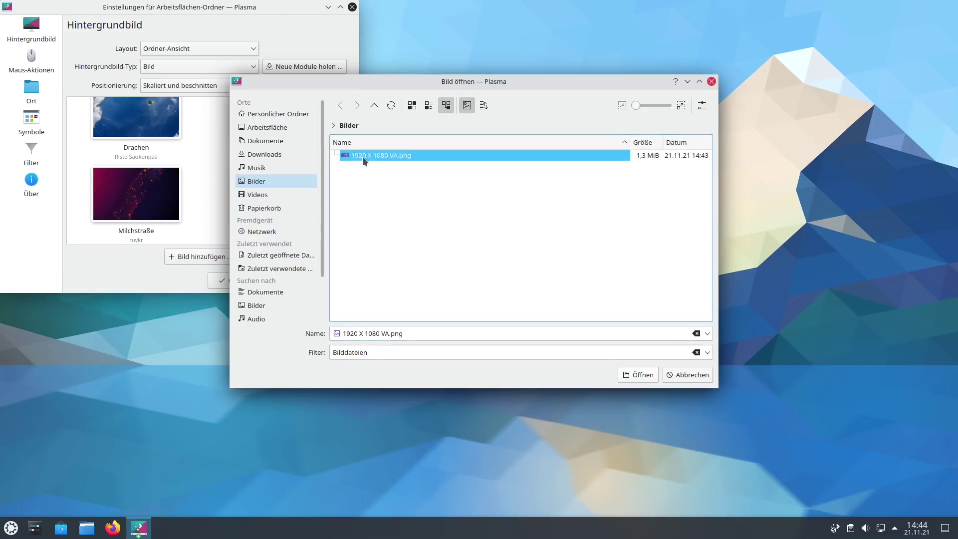
{"action": "left_click", "coordinate": [638, 375]}
- Apply the 1920 X 1080 VA image as the desktop wallpaper and close the wallpaper settings
{"action": "scroll", "coordinate": [166, 141], "scroll_direction": "down", "scroll_amount": 5}
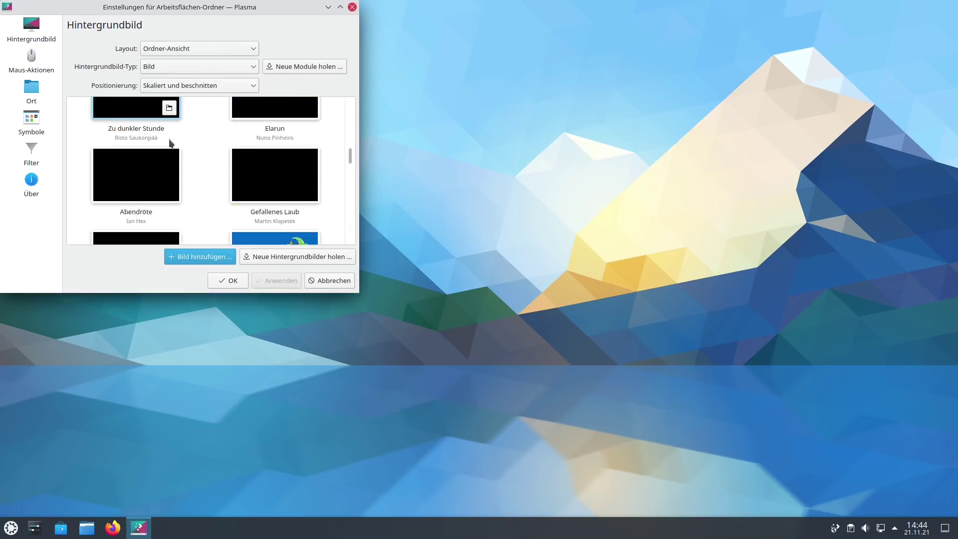
{"action": "scroll", "coordinate": [169, 140], "scroll_direction": "up", "scroll_amount": 3}
{"action": "scroll", "coordinate": [169, 140], "scroll_direction": "up", "scroll_amount": 2}
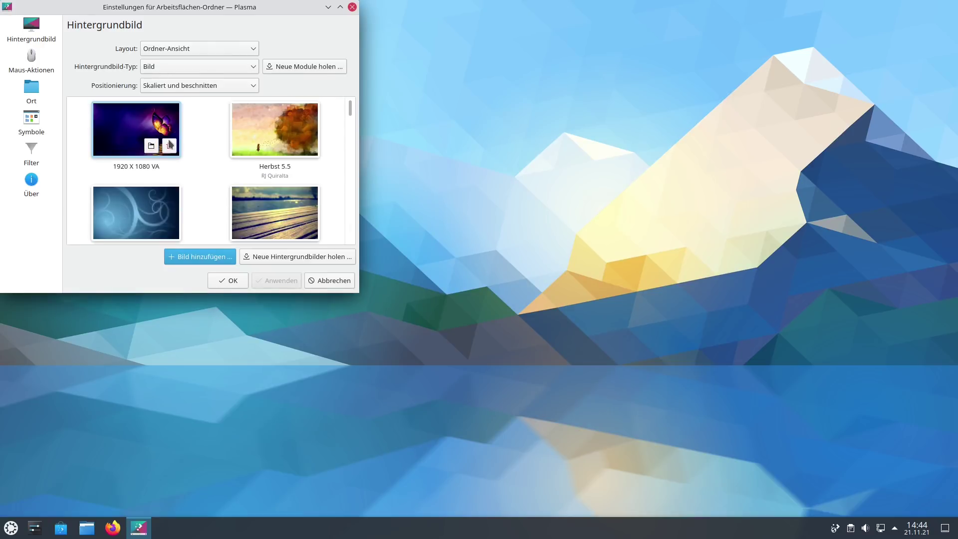
{"action": "left_click", "coordinate": [145, 129]}
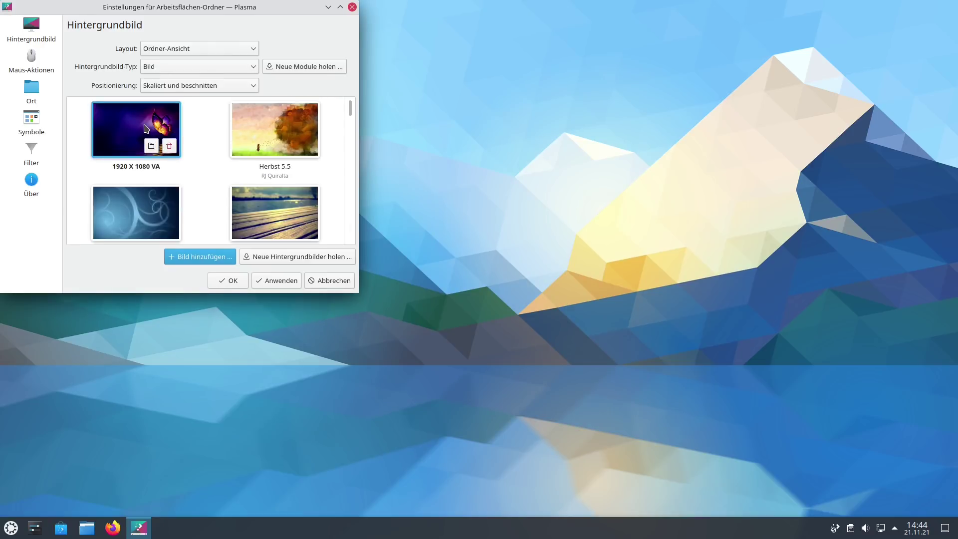
{"action": "left_click", "coordinate": [270, 278]}
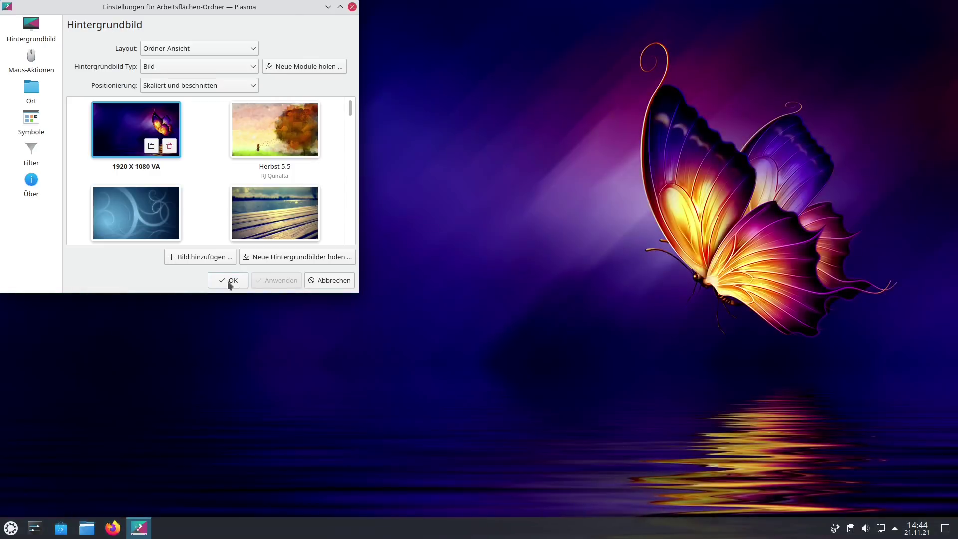
{"action": "left_click", "coordinate": [227, 281]}
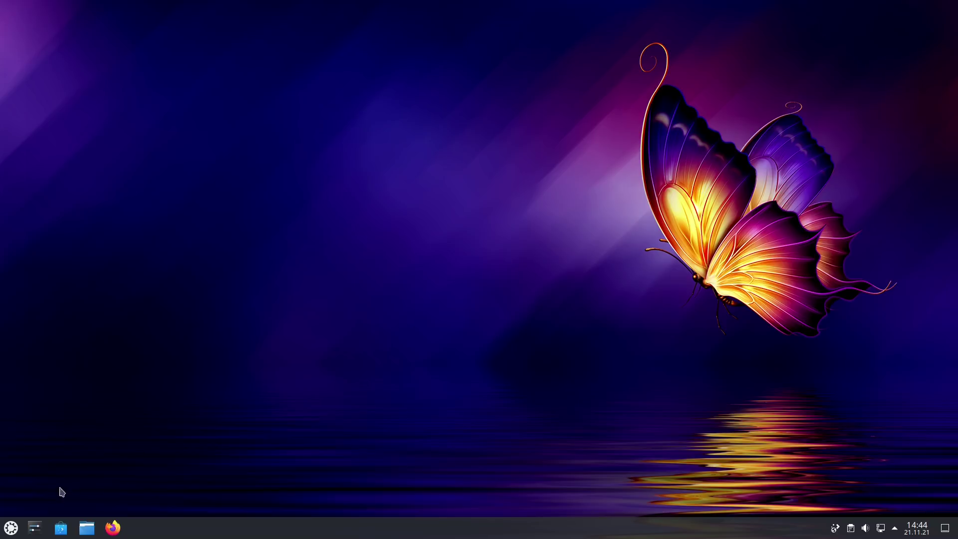
- Apply the dark design (Dunkles Design) in the system settings and move the settings window towards the middle of the desktop
{"action": "left_click", "coordinate": [36, 530]}
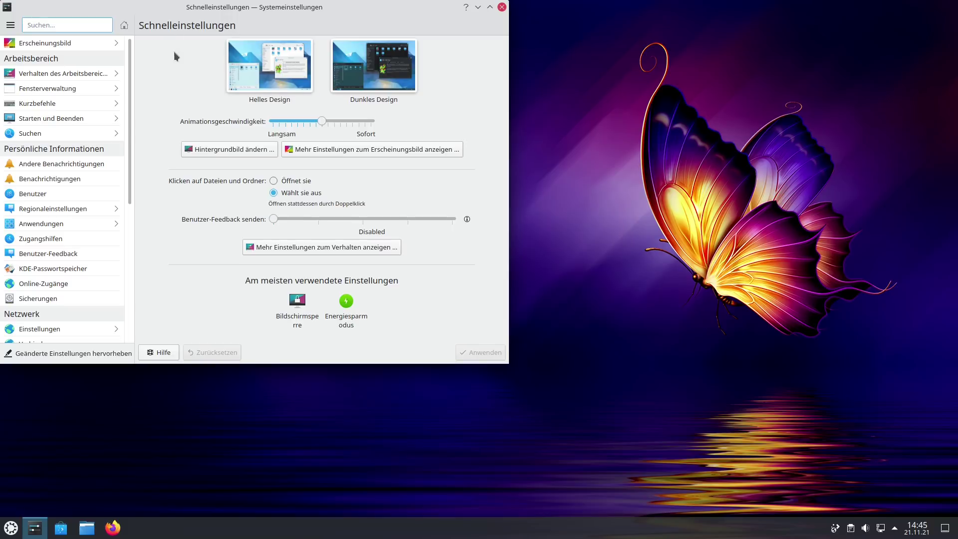
{"action": "left_click", "coordinate": [374, 69]}
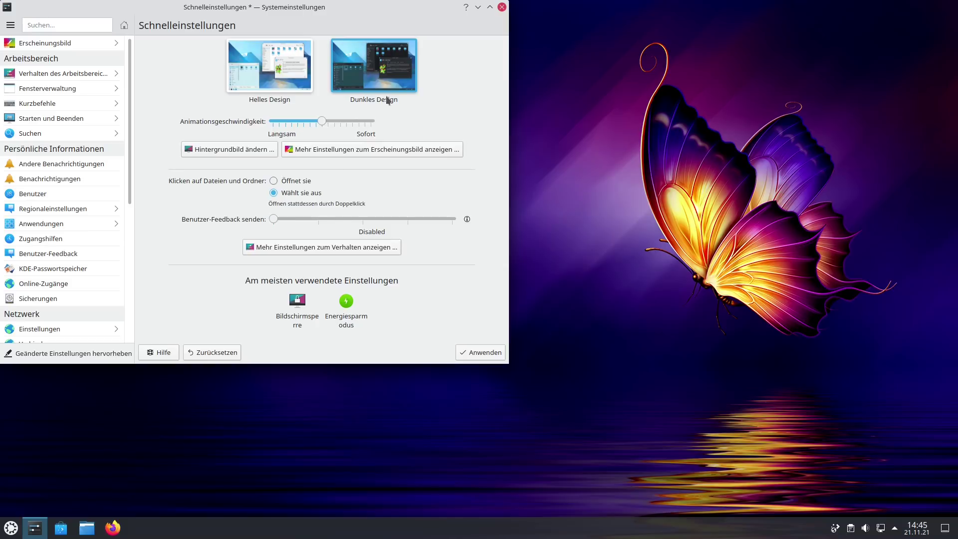
{"action": "left_click", "coordinate": [483, 353]}
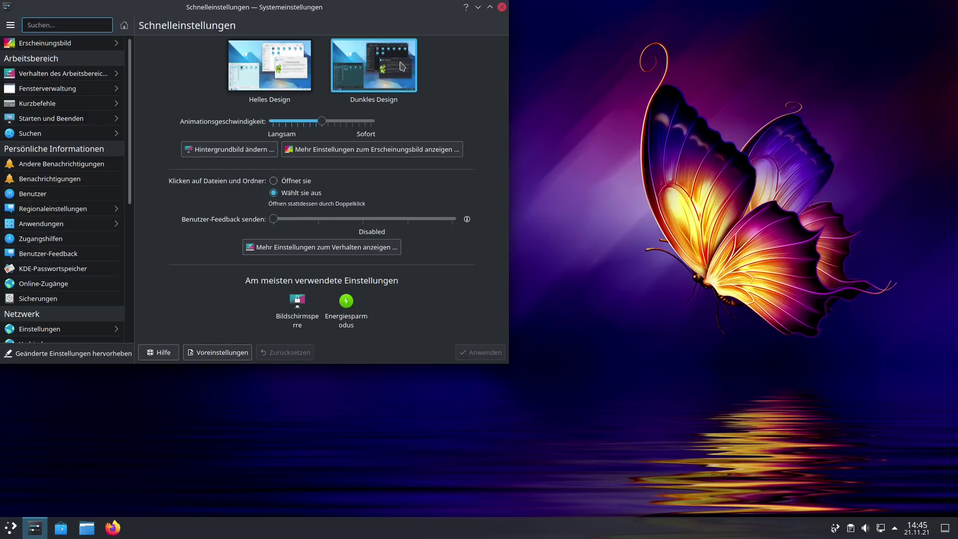
{"action": "left_click_drag", "start_coordinate": [384, 8], "coordinate": [514, 44]}
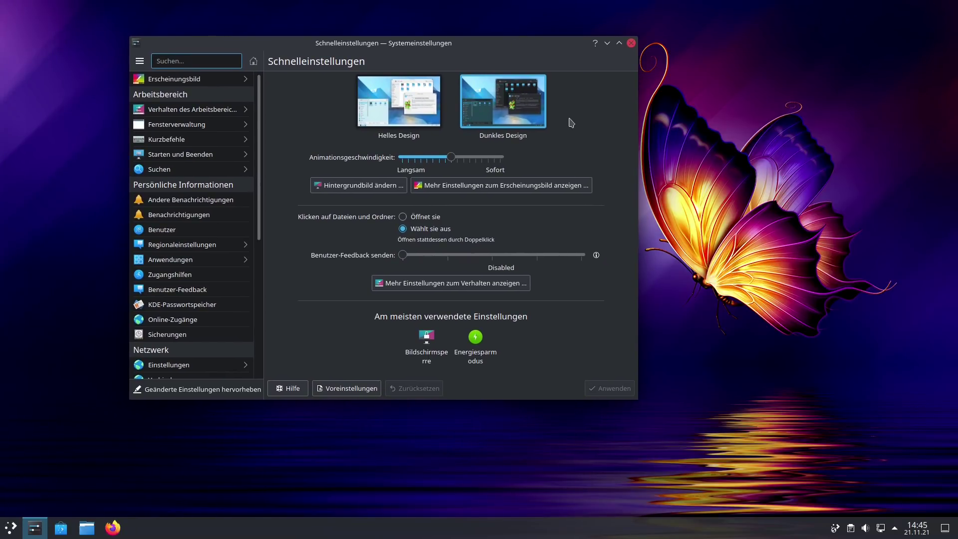
- Search the system settings for "schr" and open the Schriftarten page
{"action": "type", "text": "schr"}
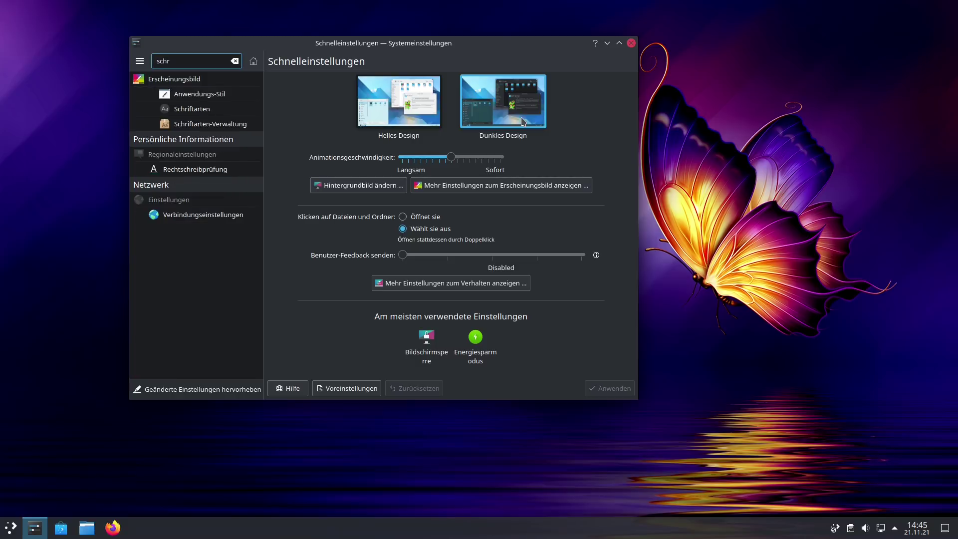
{"action": "double_click", "coordinate": [181, 61]}
{"action": "left_click", "coordinate": [181, 109]}
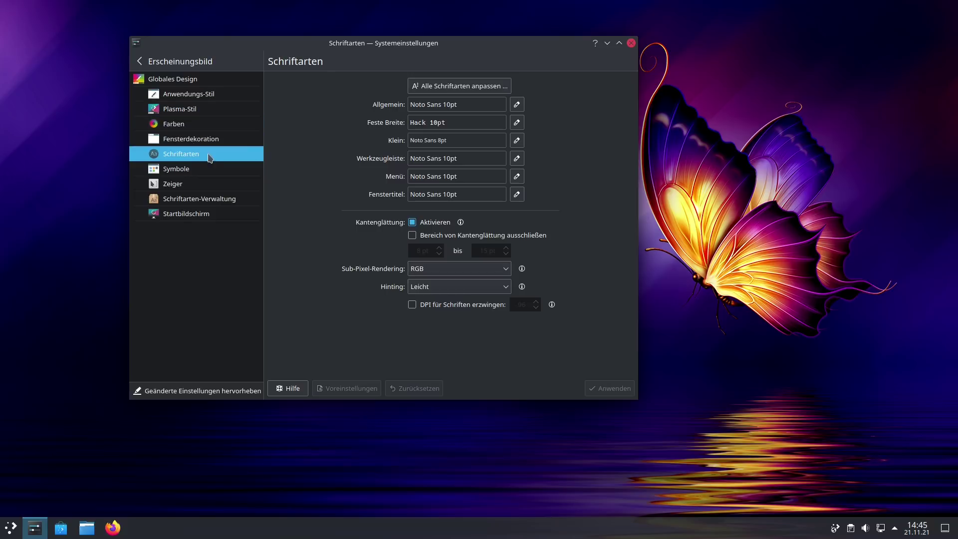
- Choose Ubuntu as the shared font family in the dialog for adjusting all system fonts
{"action": "left_click", "coordinate": [470, 89]}
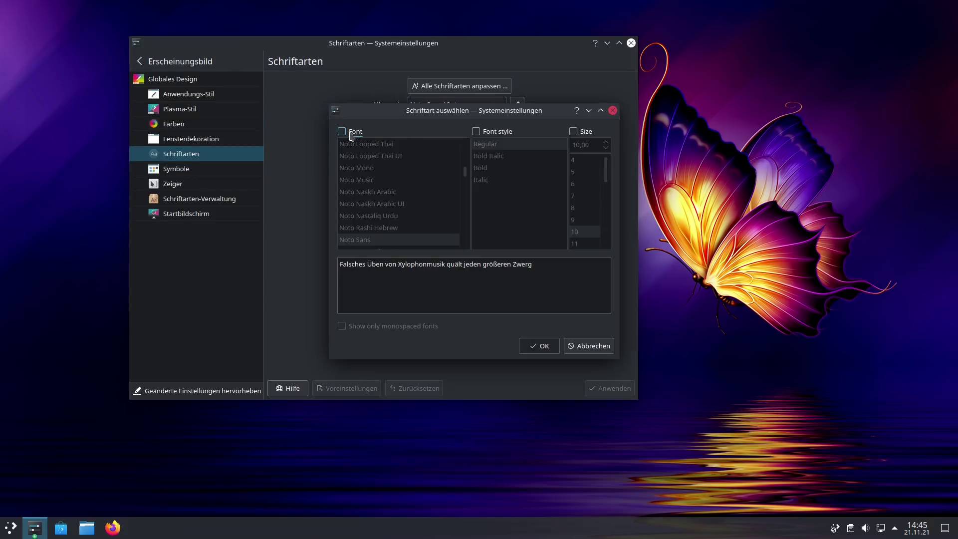
{"action": "left_click", "coordinate": [352, 136]}
{"action": "scroll", "coordinate": [370, 207], "scroll_direction": "down", "scroll_amount": 12}
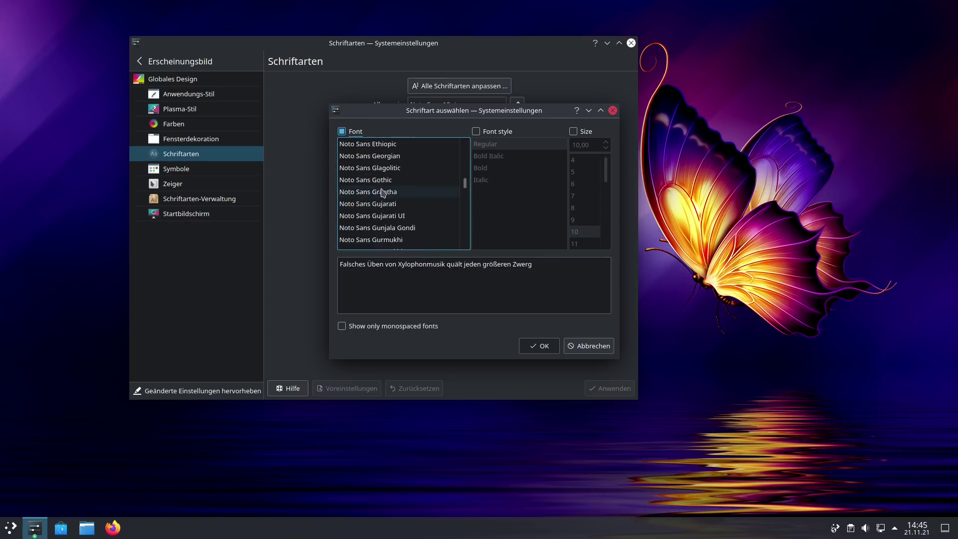
{"action": "scroll", "coordinate": [394, 200], "scroll_direction": "down", "scroll_amount": 20}
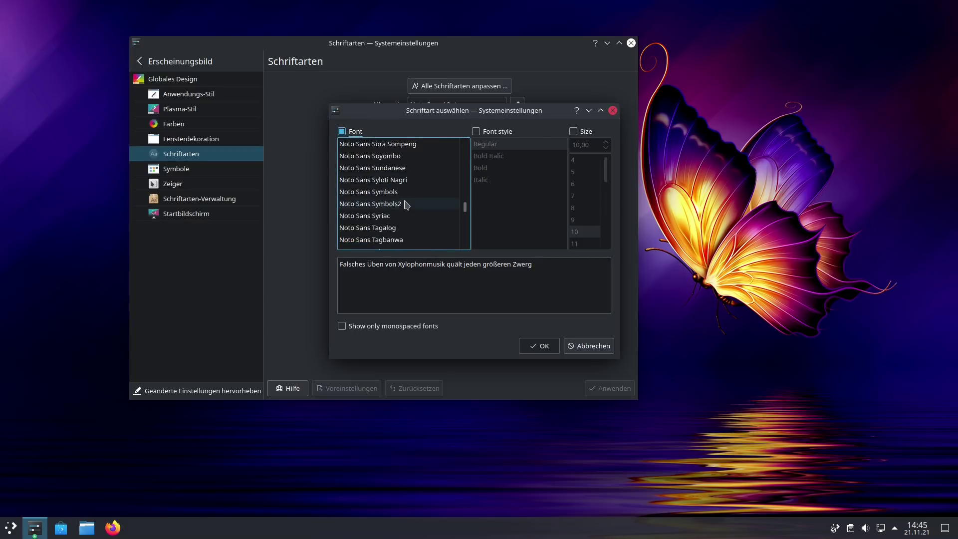
{"action": "scroll", "coordinate": [403, 199], "scroll_direction": "down", "scroll_amount": 20}
{"action": "scroll", "coordinate": [400, 195], "scroll_direction": "up", "scroll_amount": 3}
{"action": "scroll", "coordinate": [397, 194], "scroll_direction": "down", "scroll_amount": 20}
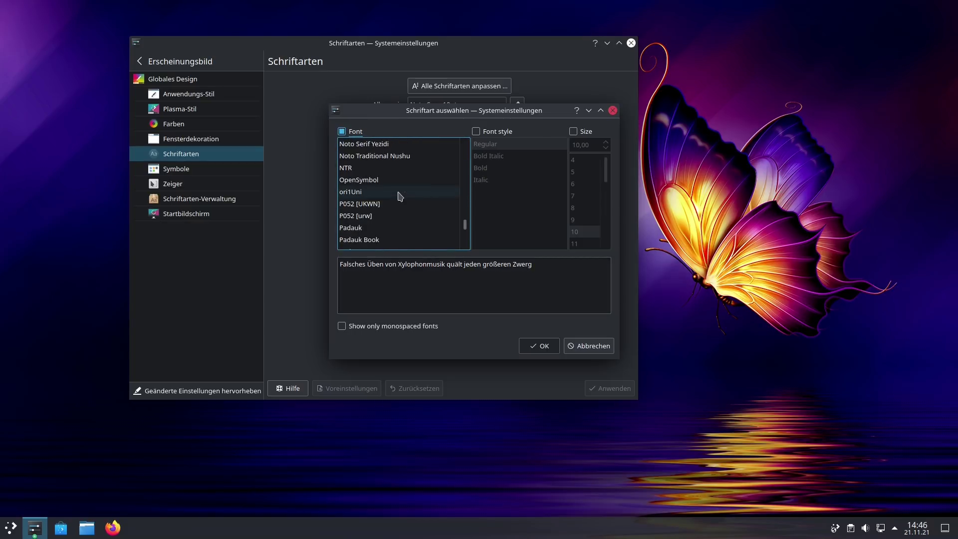
{"action": "left_click", "coordinate": [359, 156]}
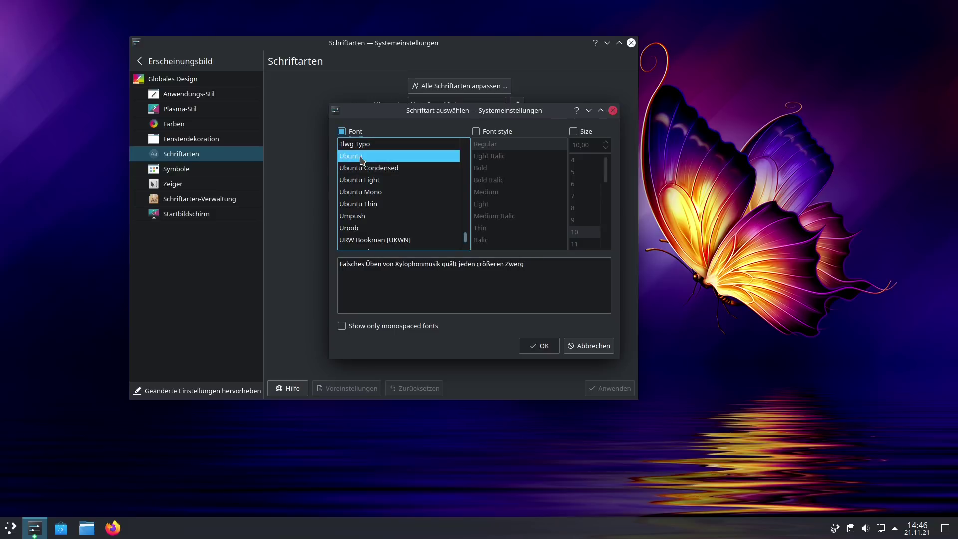
- Set the shared font size to 9, apply the font settings and close the system settings
{"action": "left_click", "coordinate": [577, 132]}
{"action": "left_click", "coordinate": [579, 221]}
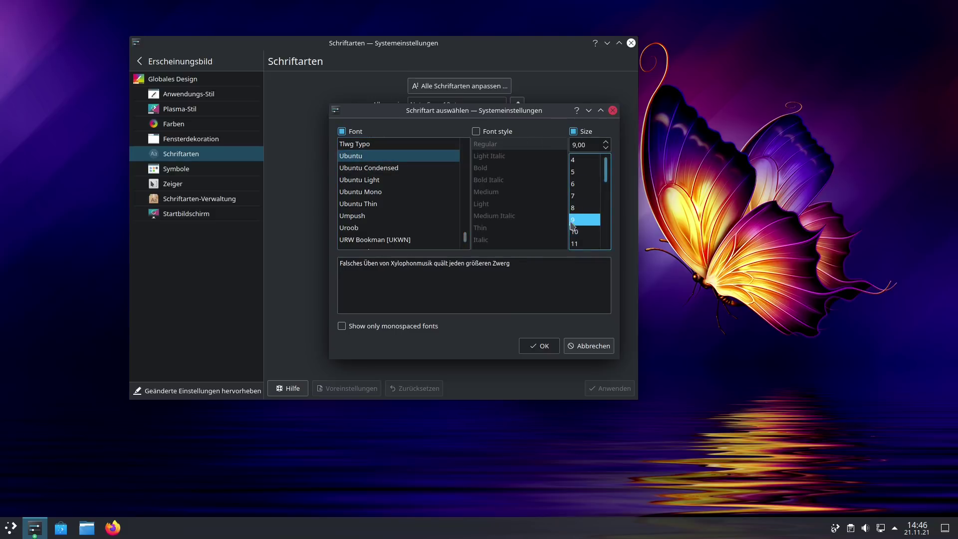
{"action": "left_click", "coordinate": [542, 345]}
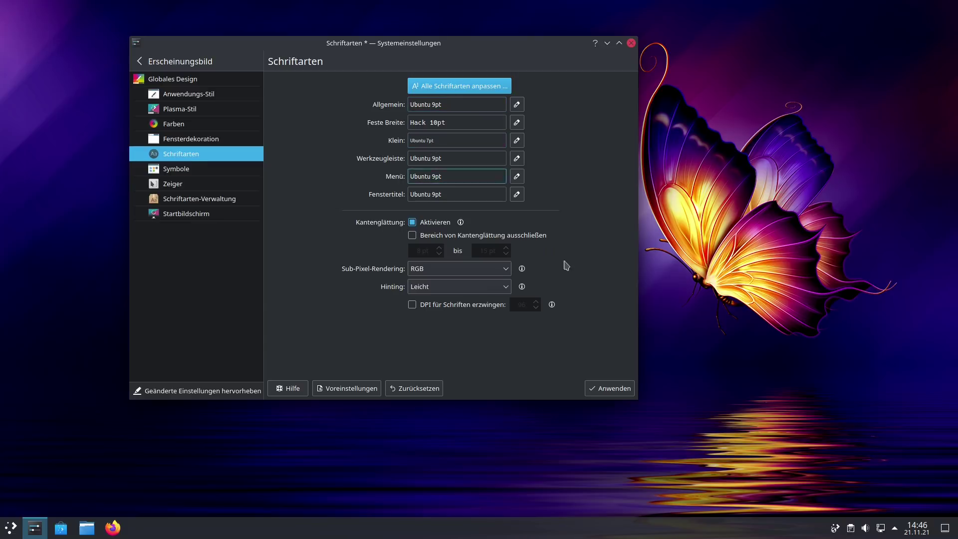
{"action": "left_click", "coordinate": [608, 390]}
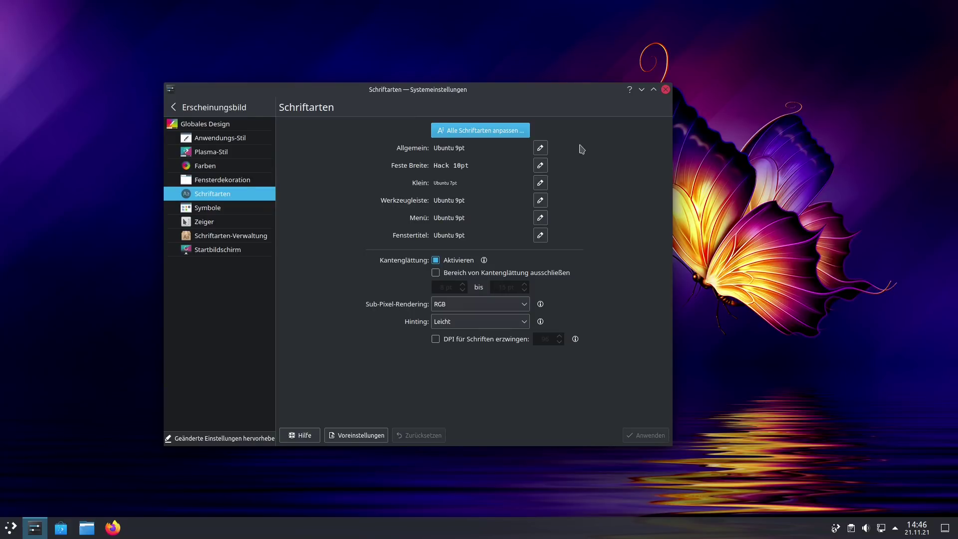
{"action": "left_click", "coordinate": [668, 91]}
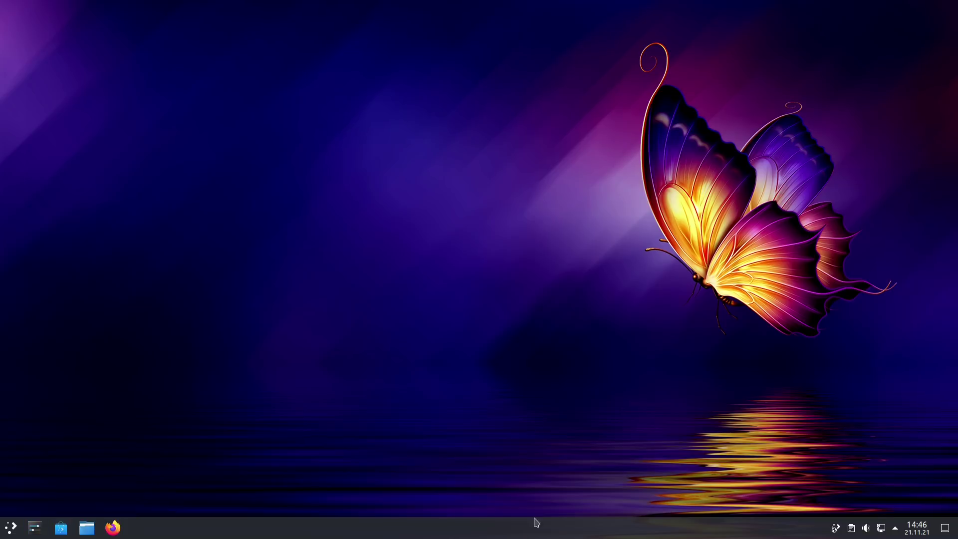
- Enter the panel's edit mode and move the panel to the upper screen edge
{"action": "right_click", "coordinate": [320, 528]}
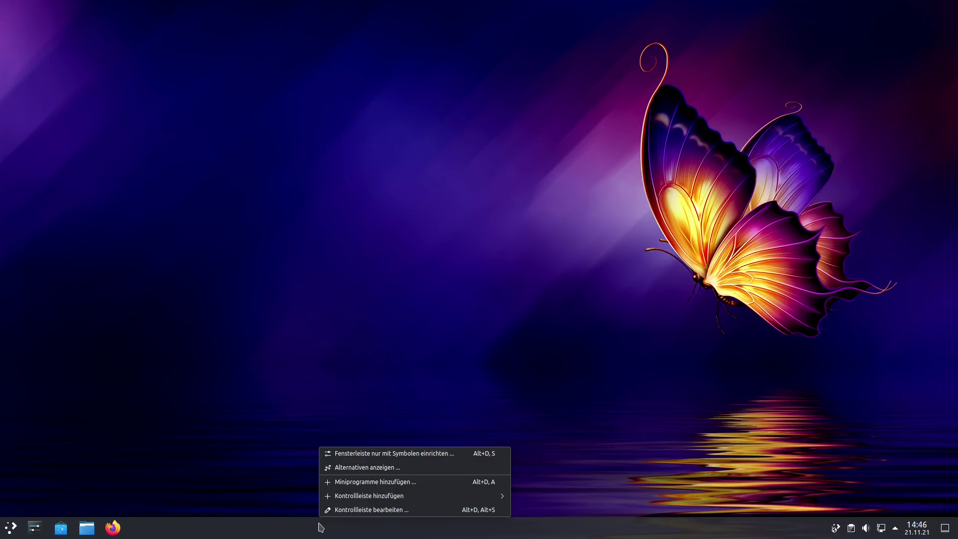
{"action": "left_click", "coordinate": [348, 510]}
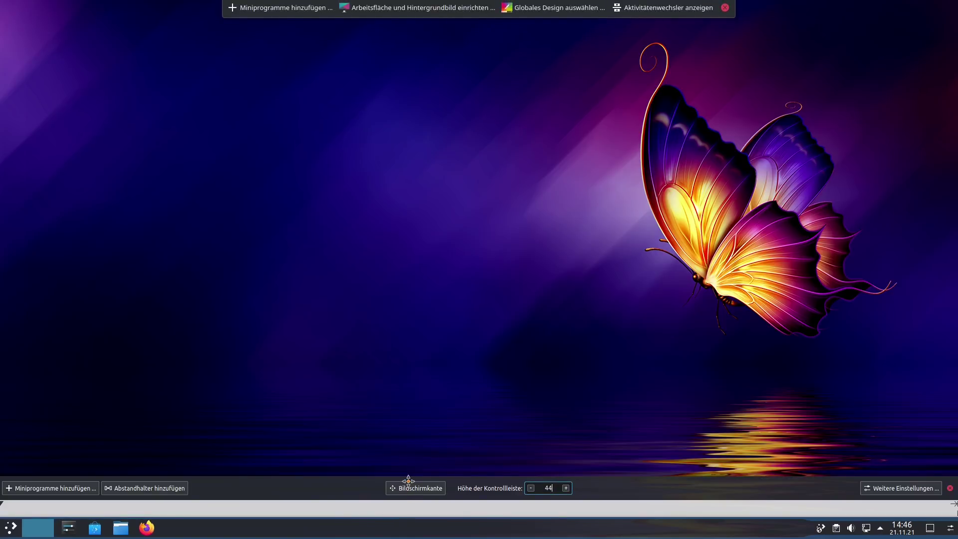
{"action": "left_click_drag", "start_coordinate": [404, 487], "coordinate": [387, 37]}
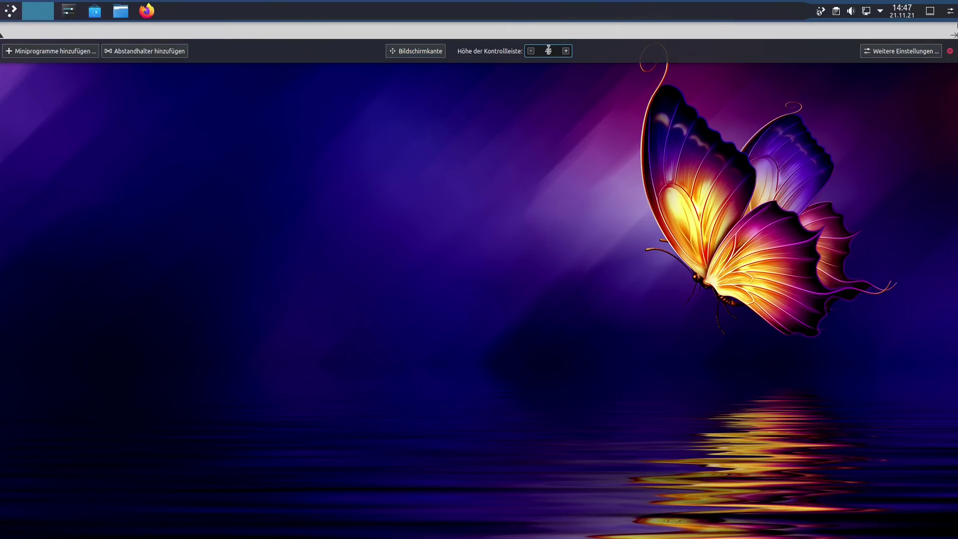
- Set the panel height (Höhe der Kontrollleiste) to 30 and leave the panel and desktop edit mode
{"action": "scroll", "coordinate": [548, 49], "scroll_direction": "down", "scroll_amount": 6}
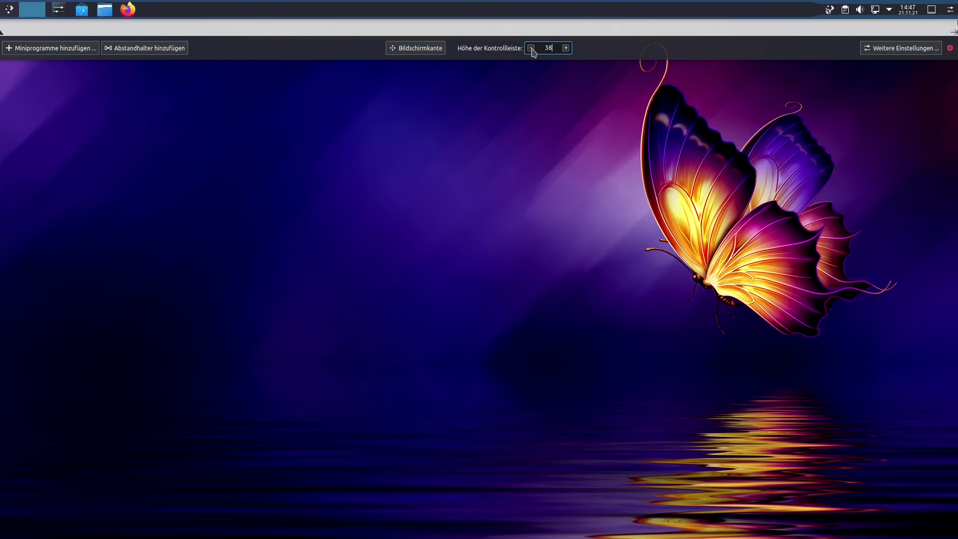
{"action": "scroll", "coordinate": [532, 49], "scroll_direction": "down", "scroll_amount": 4}
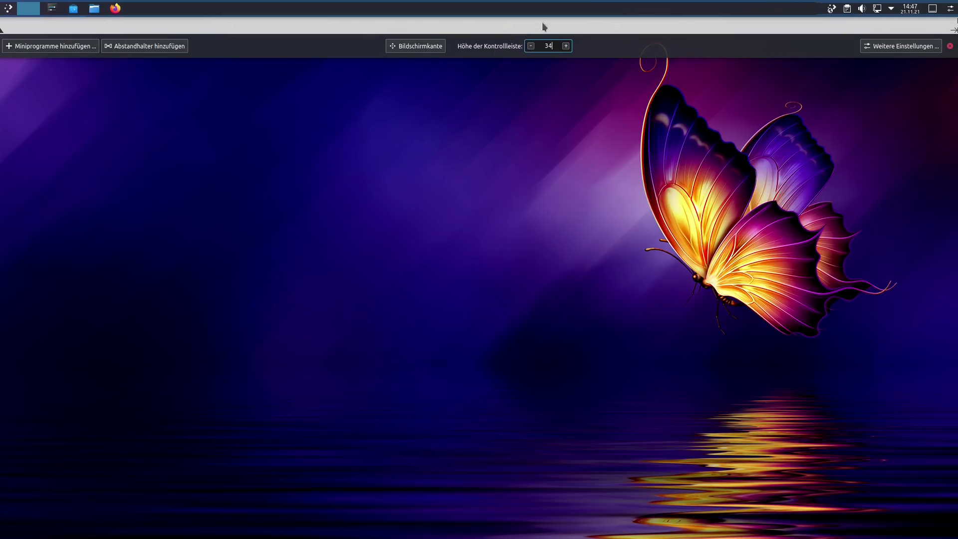
{"action": "scroll", "coordinate": [532, 46], "scroll_direction": "down", "scroll_amount": 4}
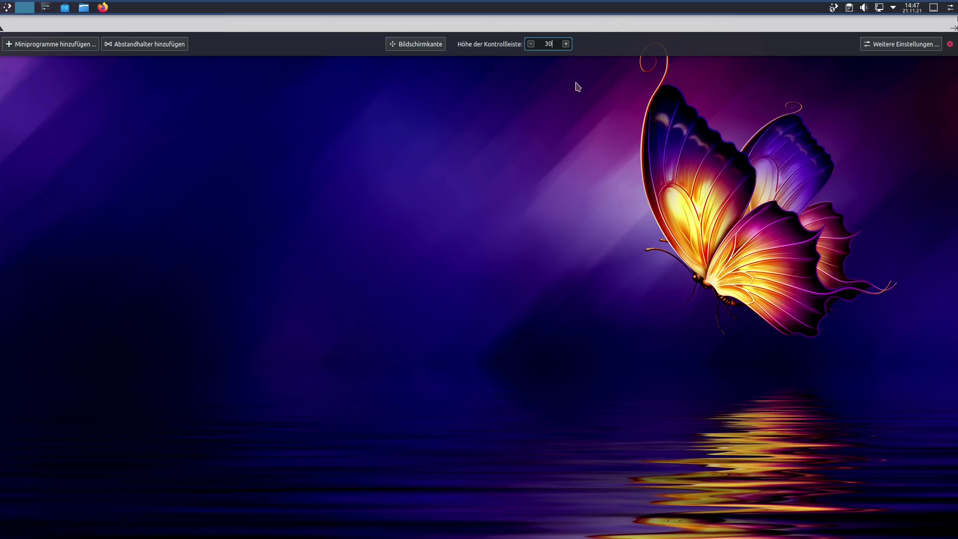
{"action": "left_click", "coordinate": [950, 44]}
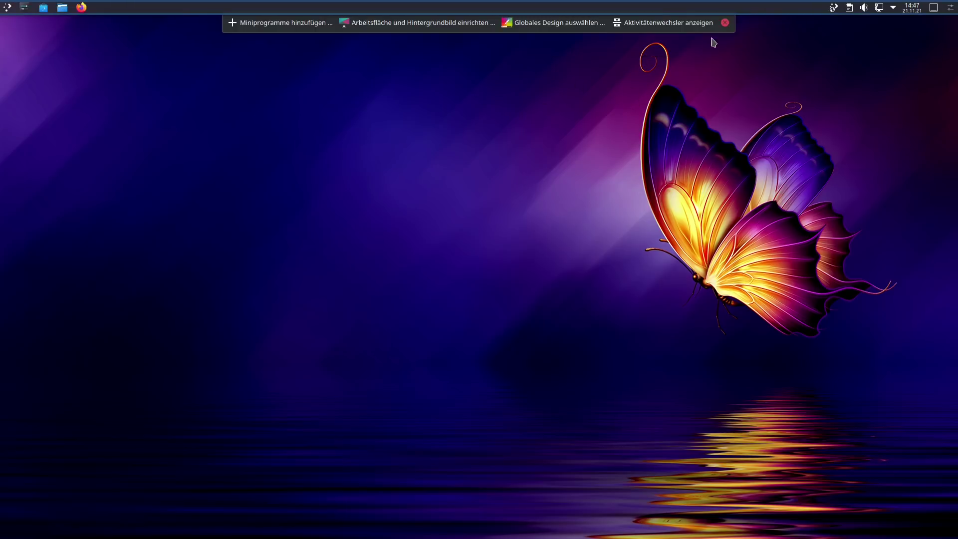
{"action": "left_click", "coordinate": [726, 23]}
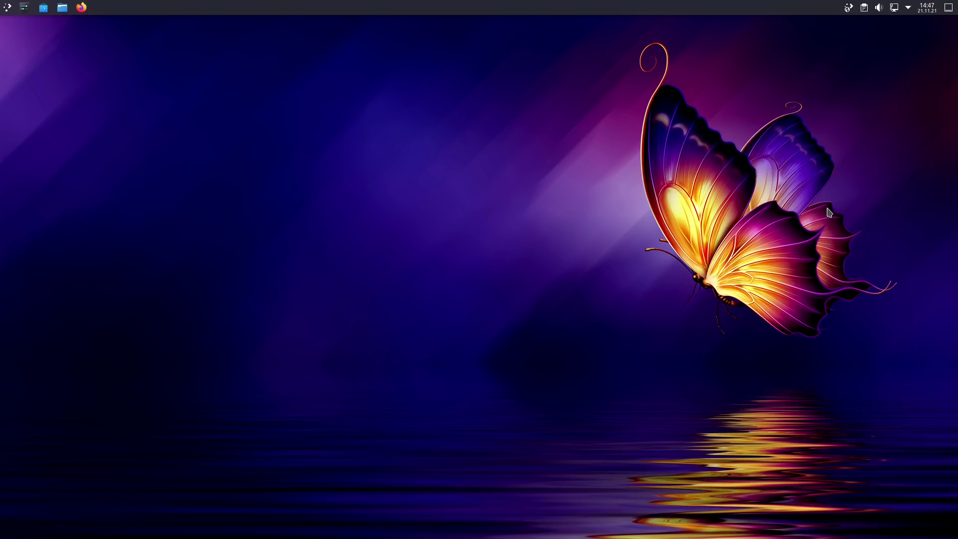
{"action": "key", "text": "super"}
{"action": "type", "text": "anwen"}
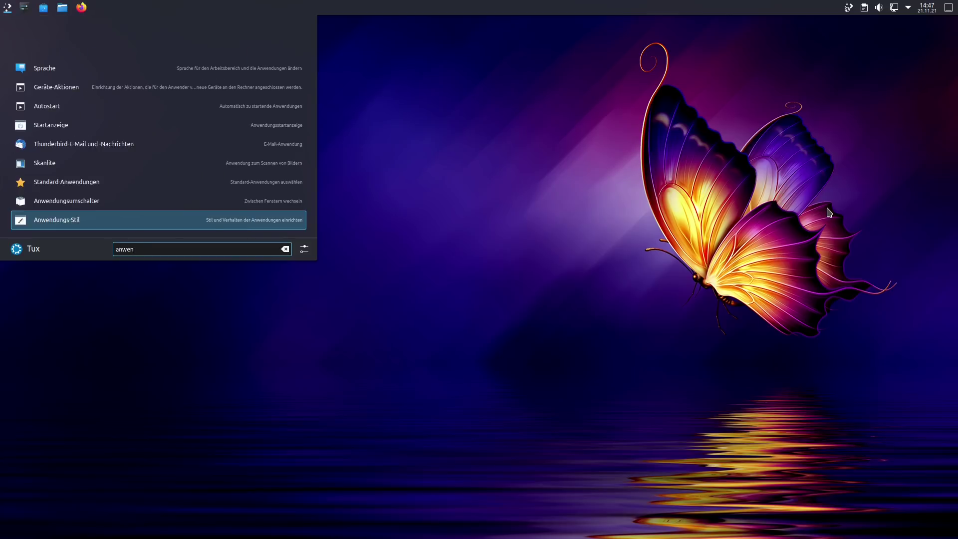
{"action": "key", "text": "BackSpace"}
{"action": "key", "text": "BackSpace"}
{"action": "key", "text": "BackSpace"}
{"action": "key", "text": "BackSpace"}
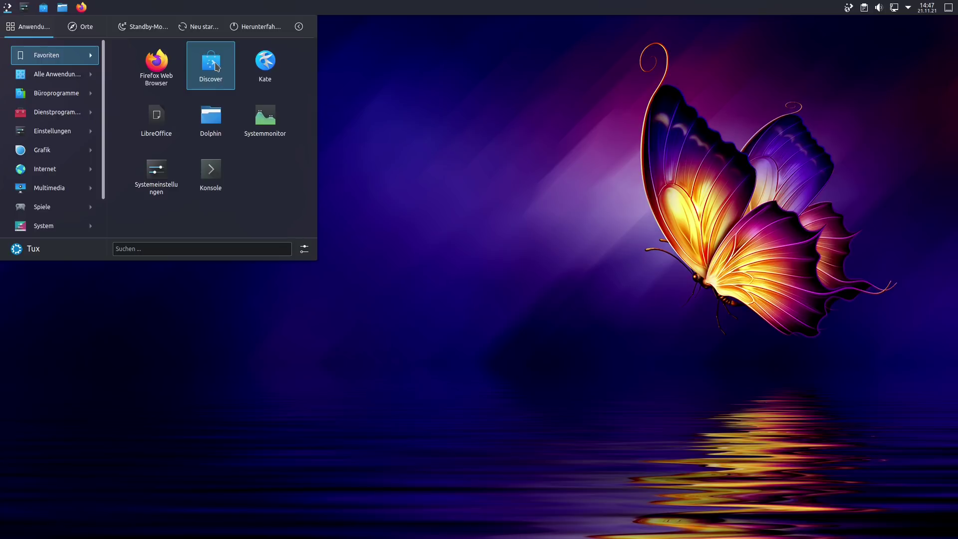
- Search for "latte" in Discover, view the details of the Latte dock application and close Discover
{"action": "left_click", "coordinate": [212, 64]}
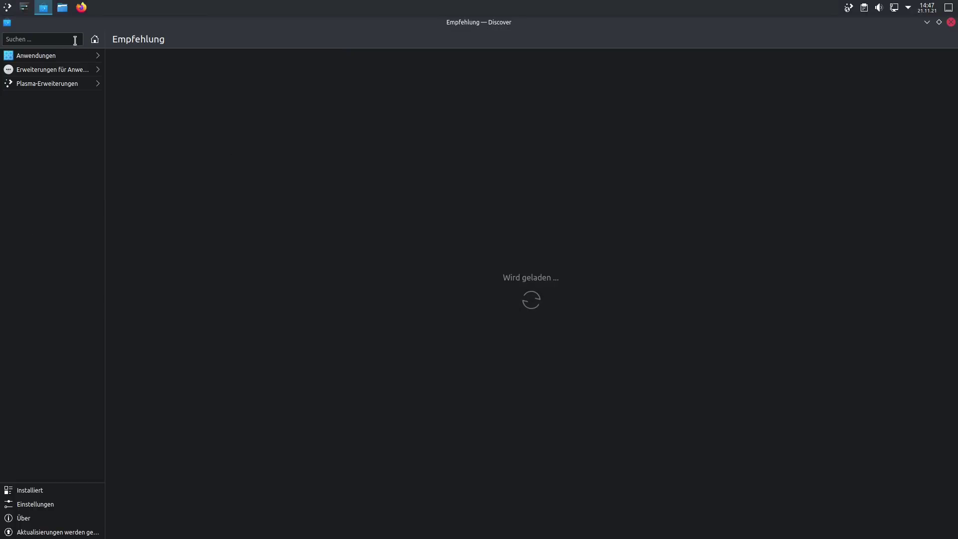
{"action": "left_click", "coordinate": [75, 40]}
{"action": "type", "text": "latte"}
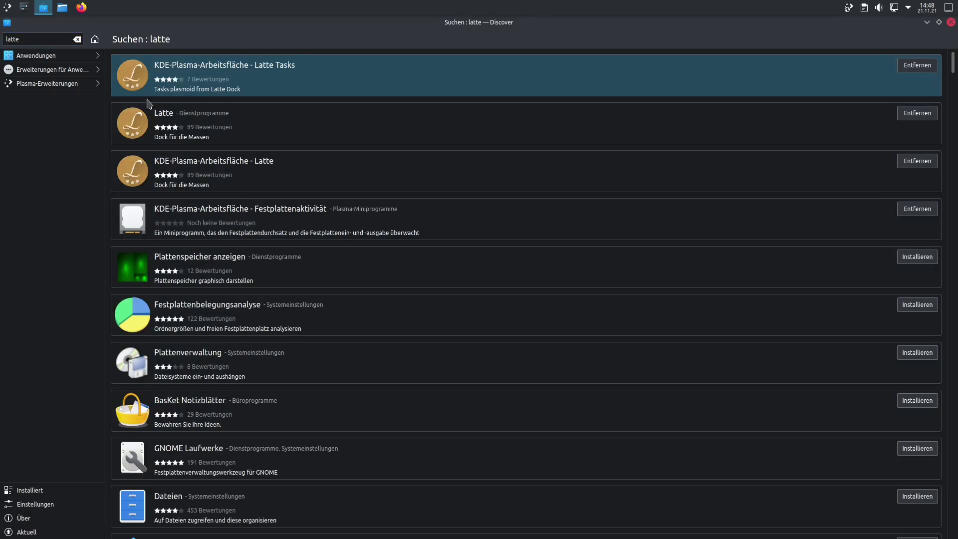
{"action": "left_click", "coordinate": [159, 124]}
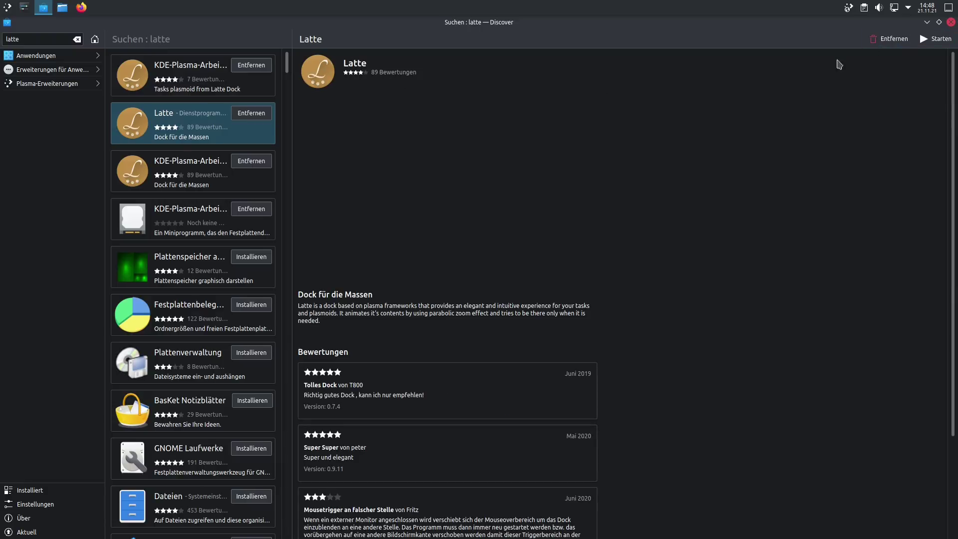
{"action": "left_click", "coordinate": [952, 22]}
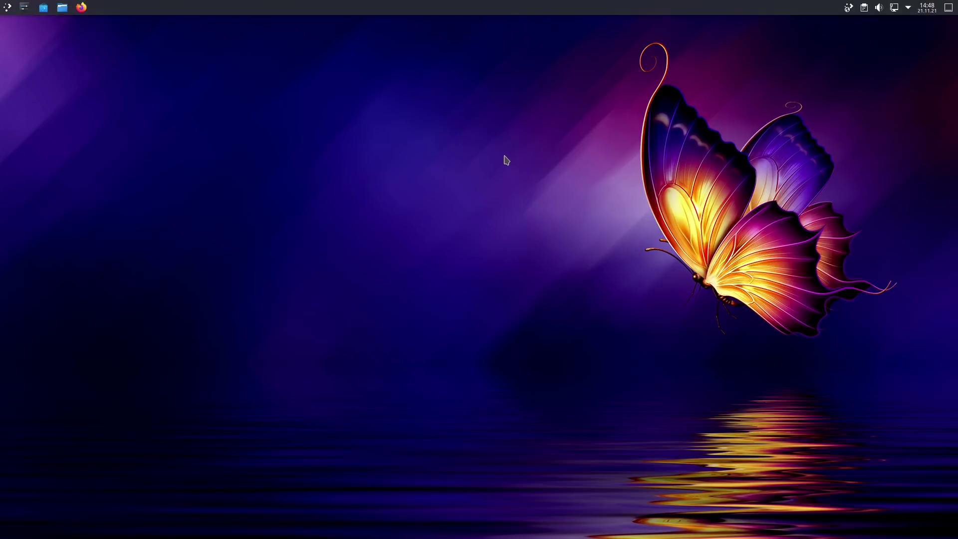
- Search the application launcher for "latt" and start the Latte dock
{"action": "key", "text": "super"}
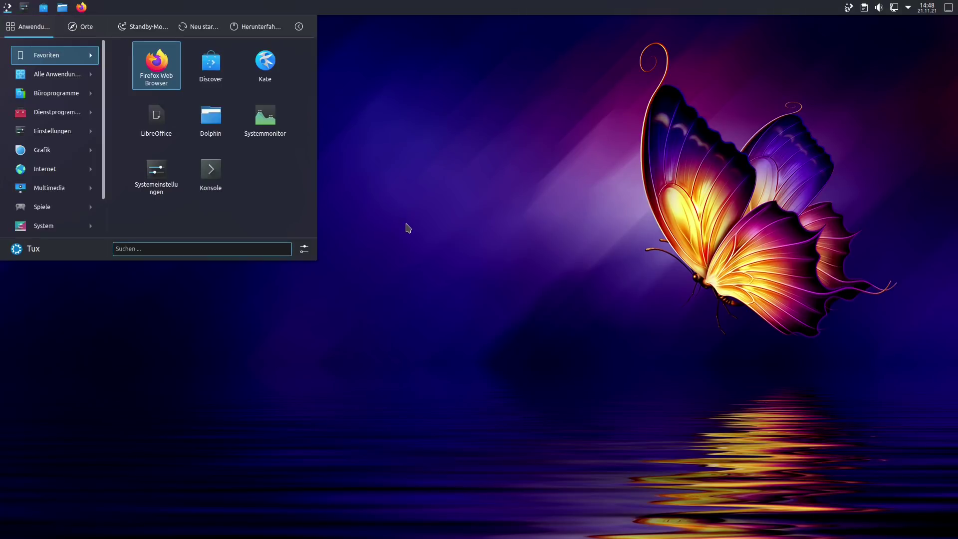
{"action": "type", "text": "latt"}
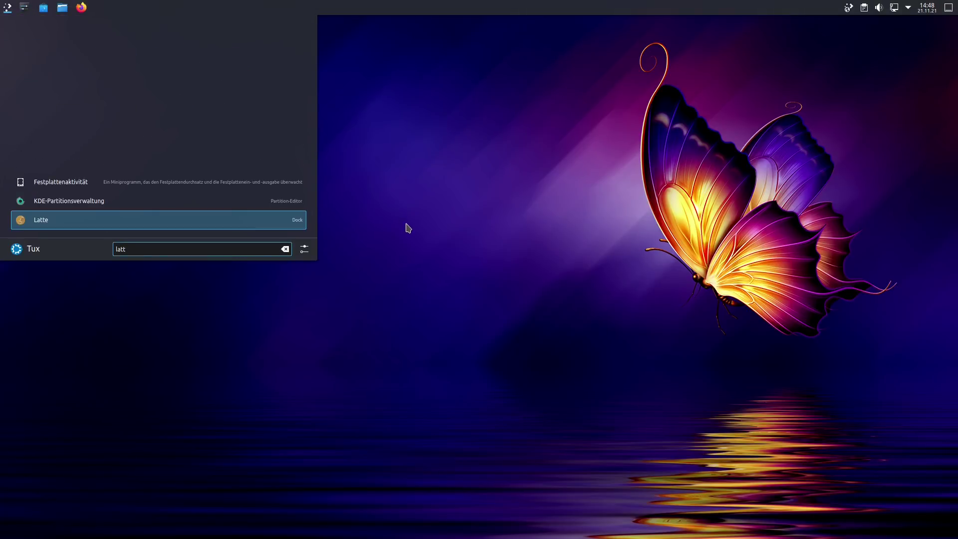
{"action": "left_click", "coordinate": [281, 223]}
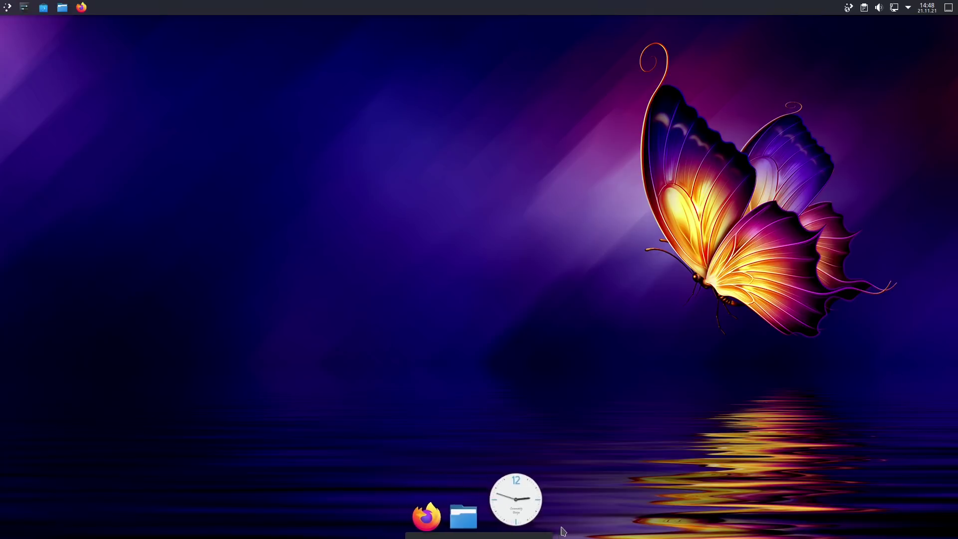
- Open the Latte Dock settings and show the docks and panels of the profile Mein Profil
{"action": "right_click", "coordinate": [476, 514]}
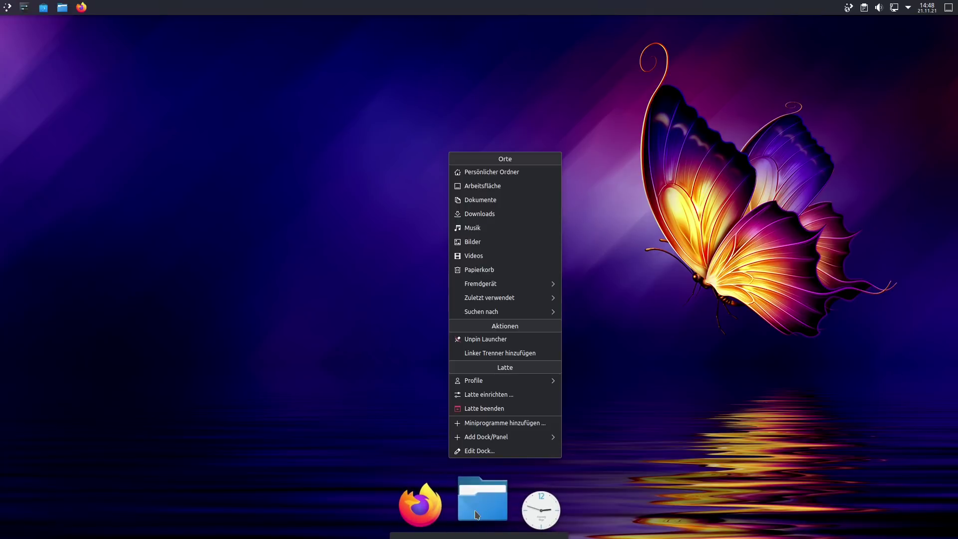
{"action": "left_click", "coordinate": [487, 395]}
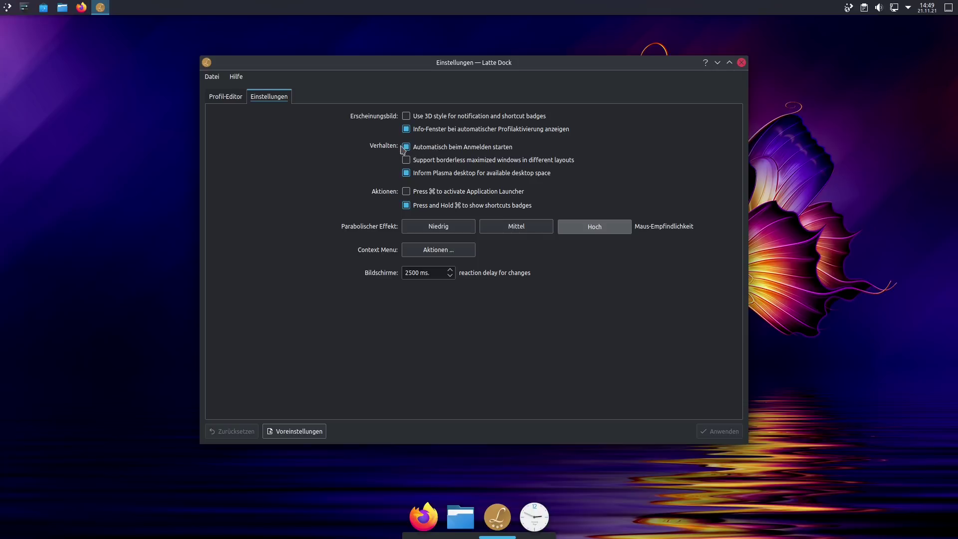
{"action": "left_click", "coordinate": [226, 97]}
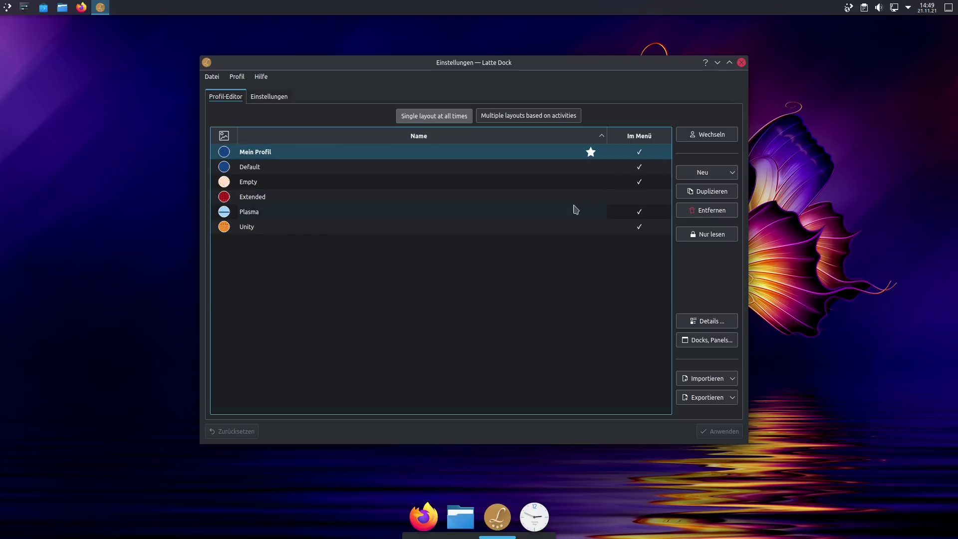
{"action": "left_click", "coordinate": [704, 340]}
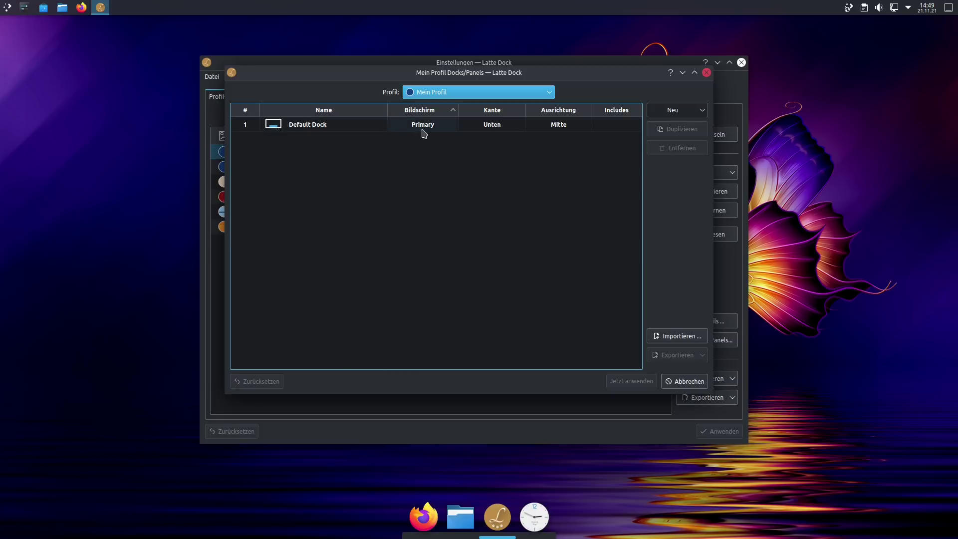
- Set the Default Dock's screen edge (Kante) to Rechts and apply the change
{"action": "left_click", "coordinate": [488, 127]}
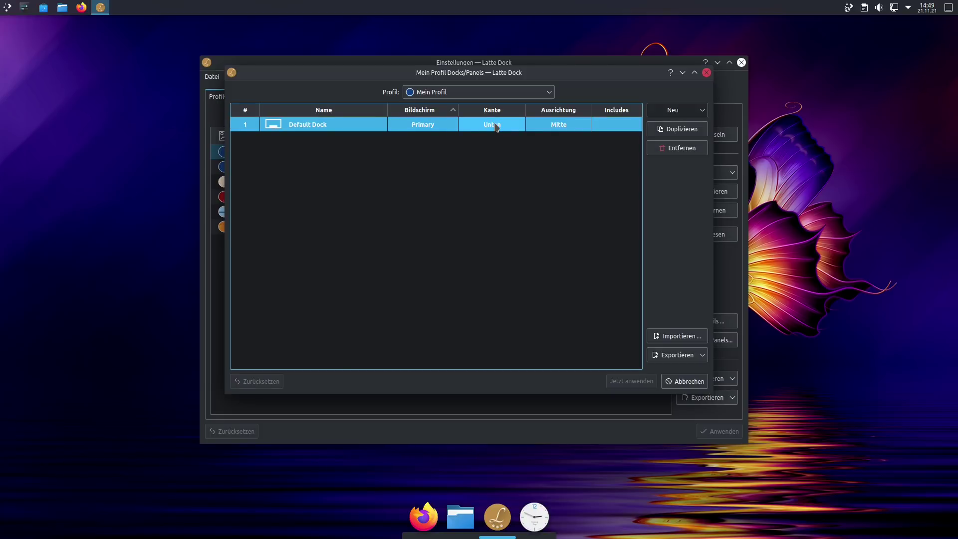
{"action": "left_click", "coordinate": [496, 127]}
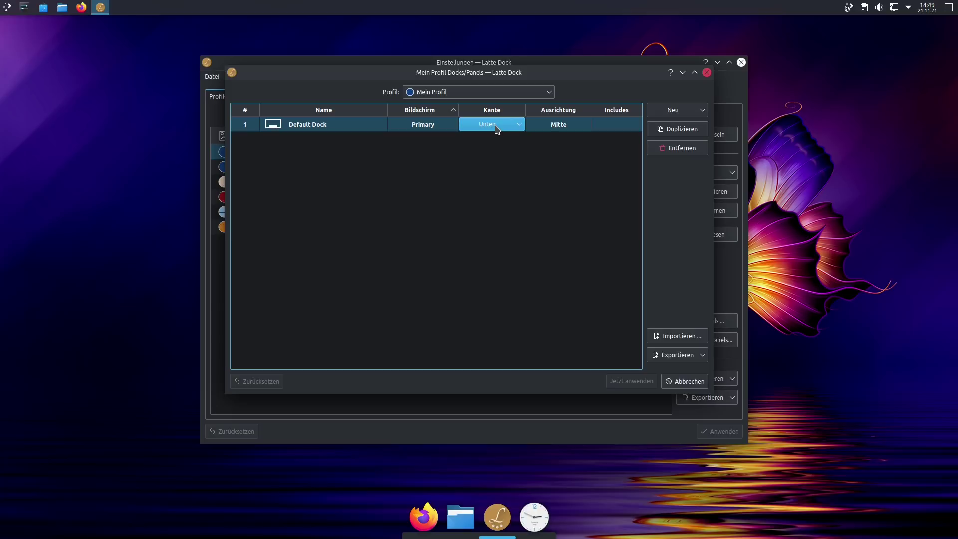
{"action": "left_click", "coordinate": [498, 127]}
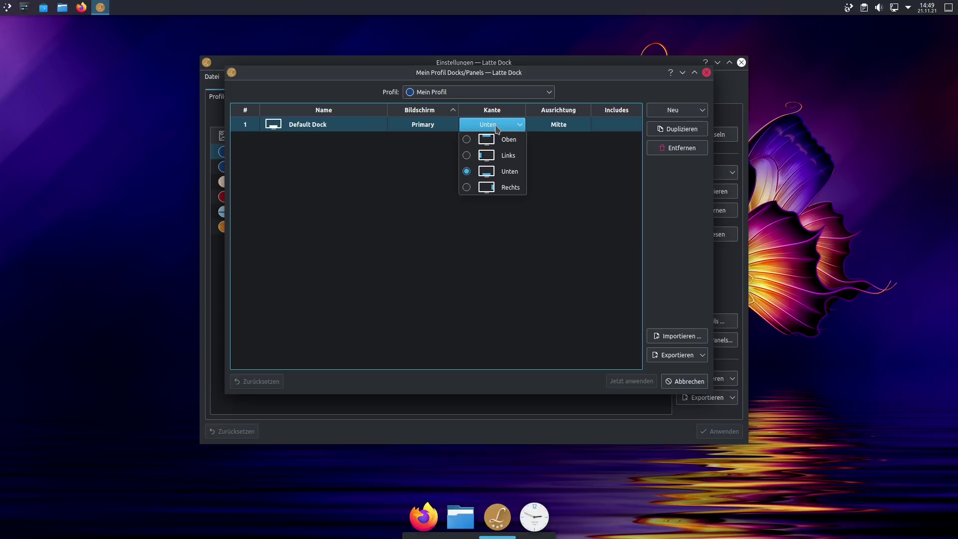
{"action": "left_click", "coordinate": [497, 189]}
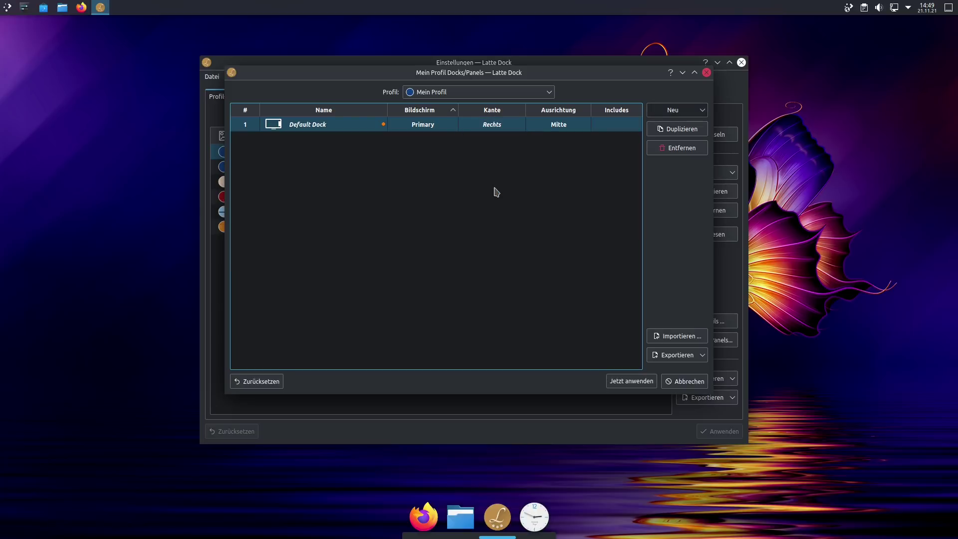
{"action": "left_click", "coordinate": [623, 383]}
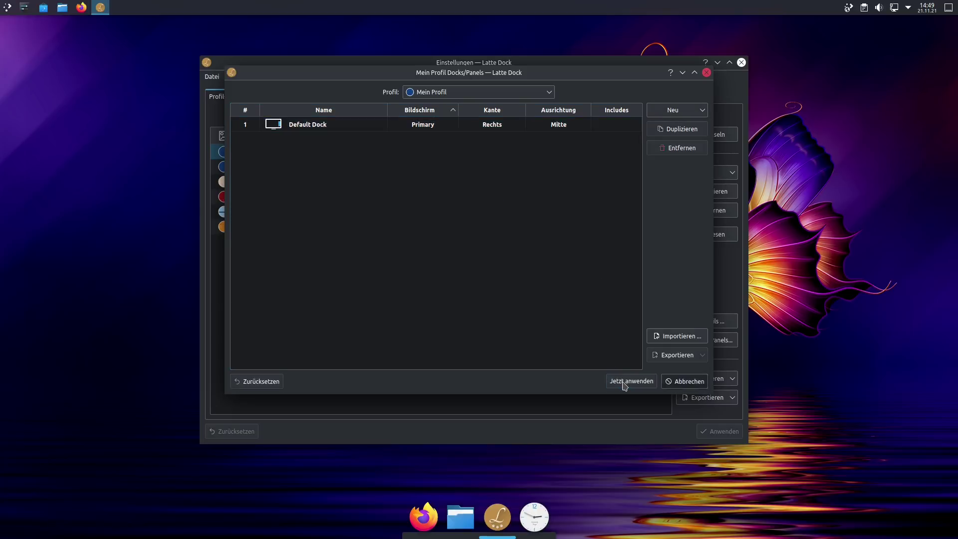
- Close the Latte Dock settings windows and open the dock's own configuration with the advanced (Erweitert) options enabled
{"action": "left_click", "coordinate": [678, 382]}
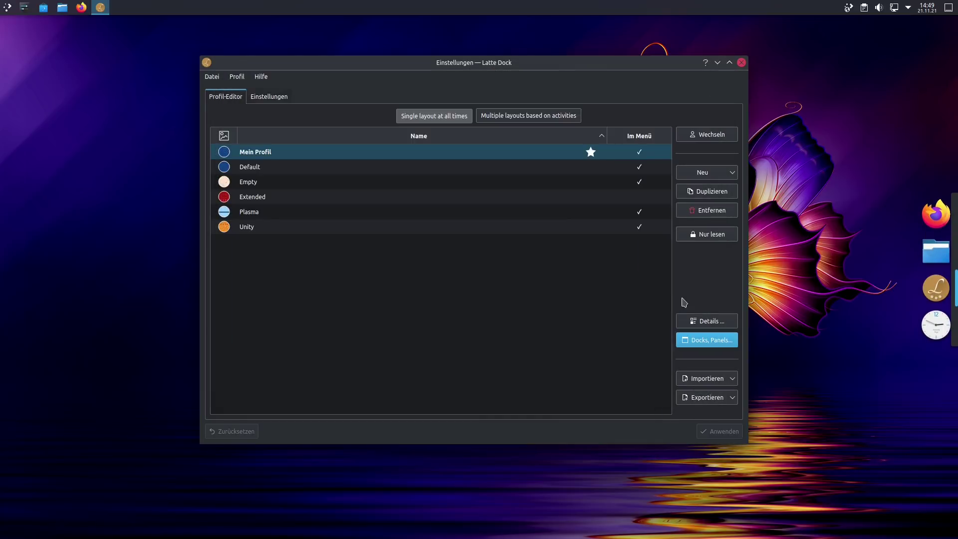
{"action": "left_click", "coordinate": [741, 63]}
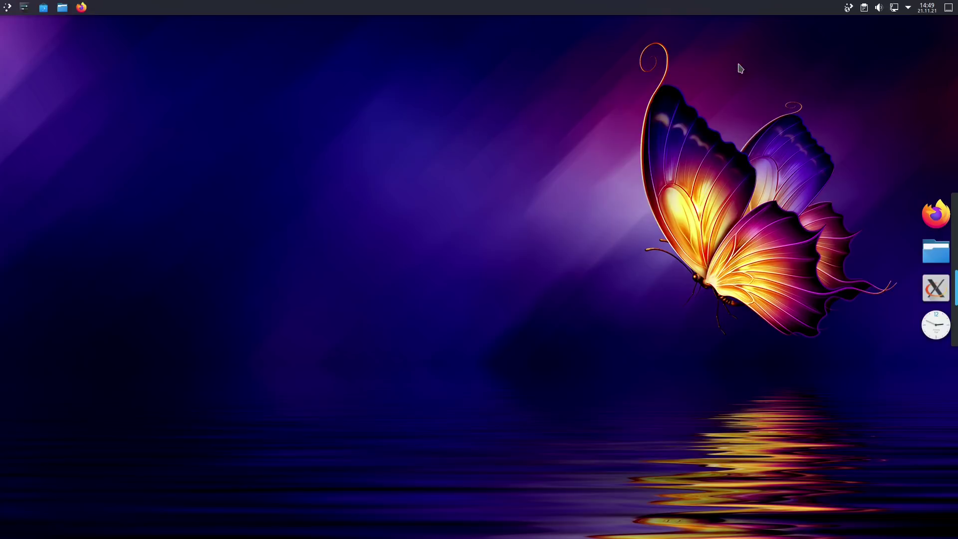
{"action": "right_click", "coordinate": [931, 234]}
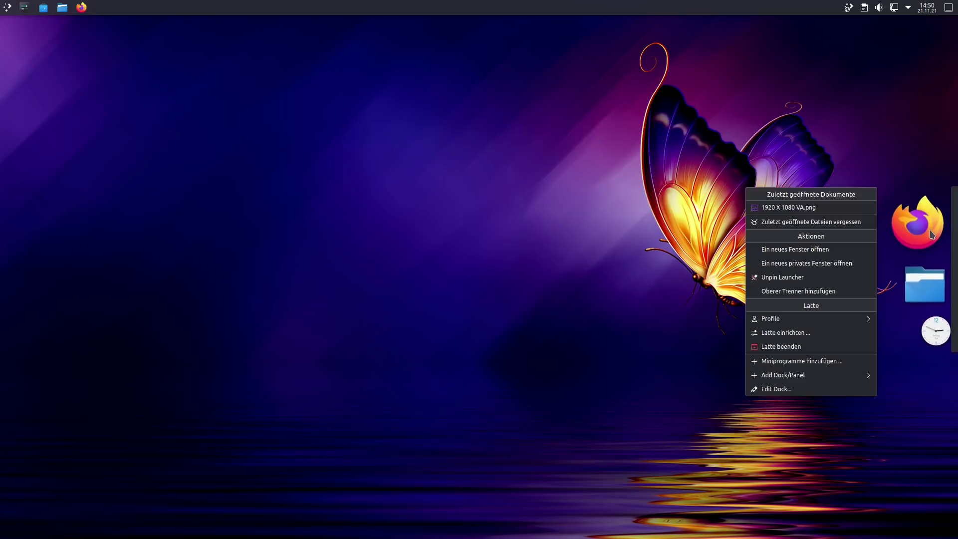
{"action": "left_click", "coordinate": [780, 394]}
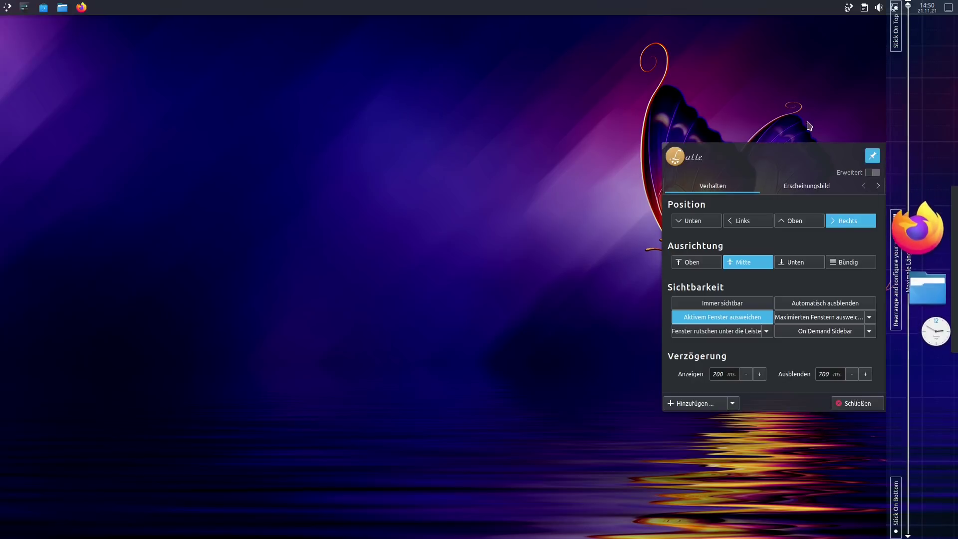
{"action": "left_click", "coordinate": [873, 173]}
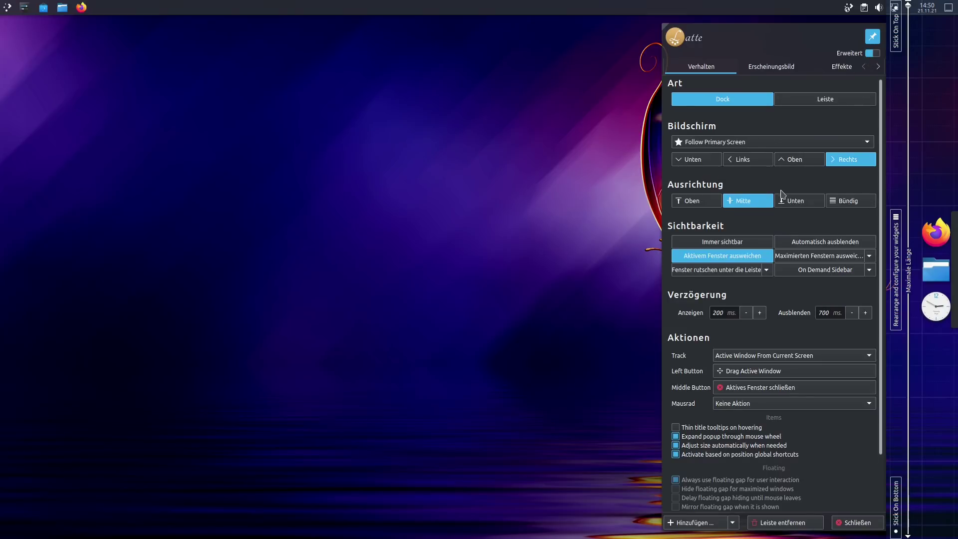
{"action": "scroll", "coordinate": [799, 220], "scroll_direction": "down", "scroll_amount": 2}
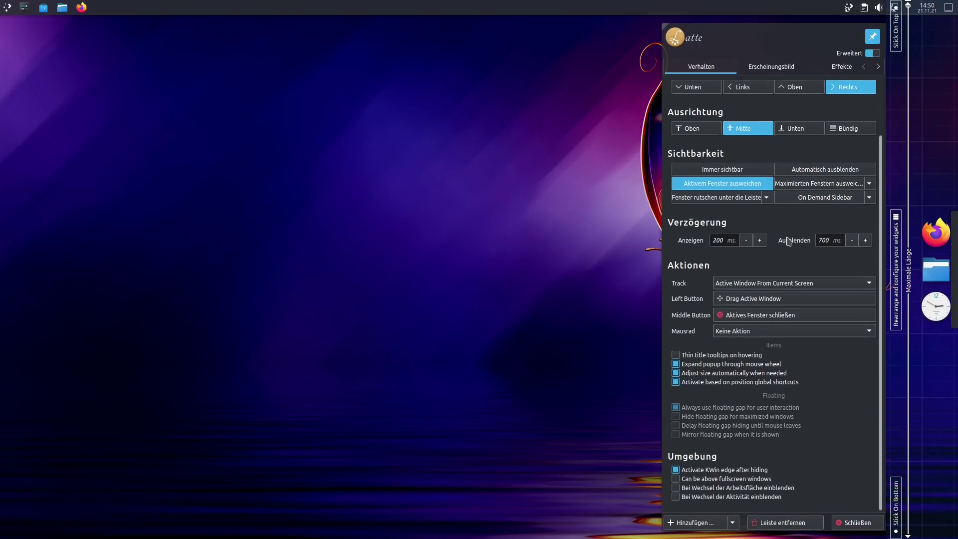
{"action": "scroll", "coordinate": [788, 241], "scroll_direction": "up", "scroll_amount": 2}
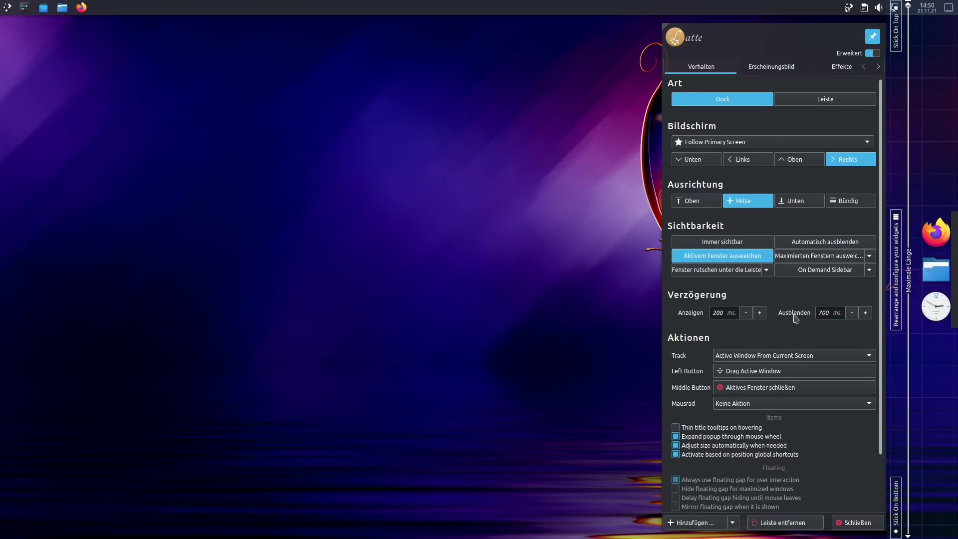
- Remove the analogue clock (Analoge Uhr) widget from the dock
{"action": "right_click", "coordinate": [926, 316]}
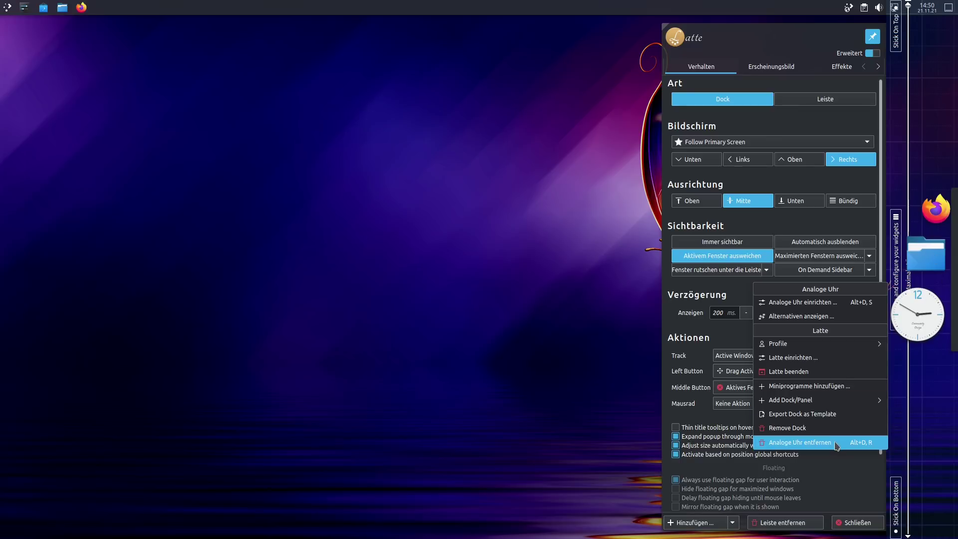
{"action": "left_click", "coordinate": [791, 444]}
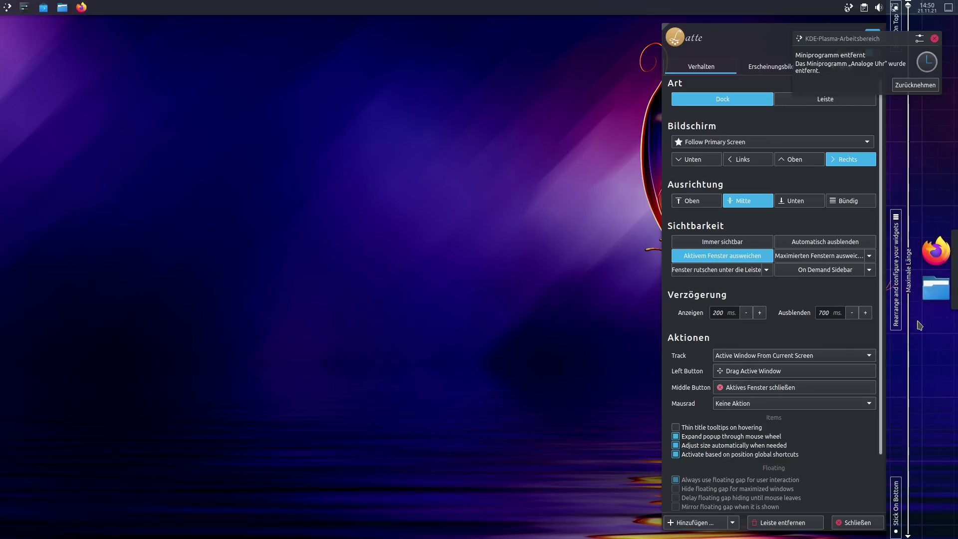
- Set the dock's hover magnification to 5 %, its absolute icon size to 40 px and its background opacity to 20 %
{"action": "left_click", "coordinate": [762, 70]}
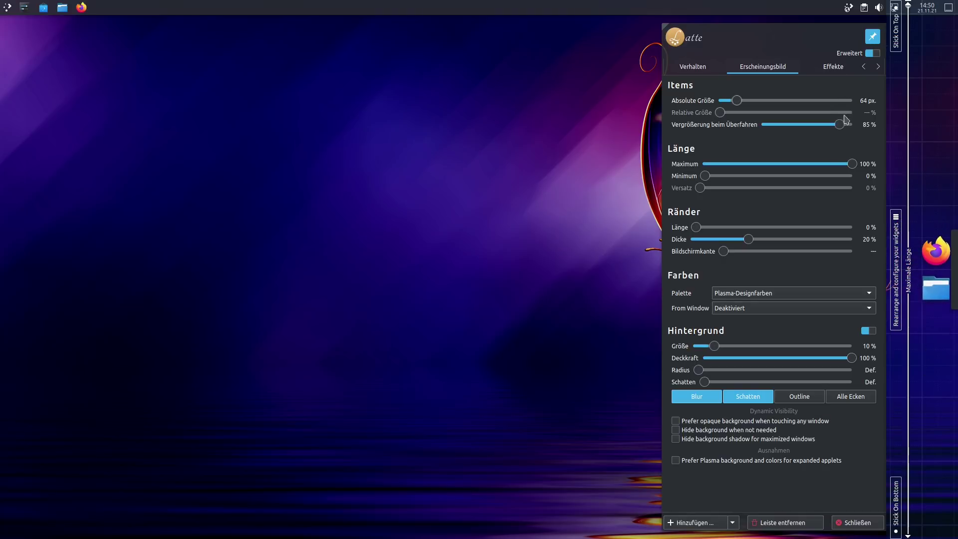
{"action": "left_click_drag", "start_coordinate": [840, 125], "coordinate": [773, 131]}
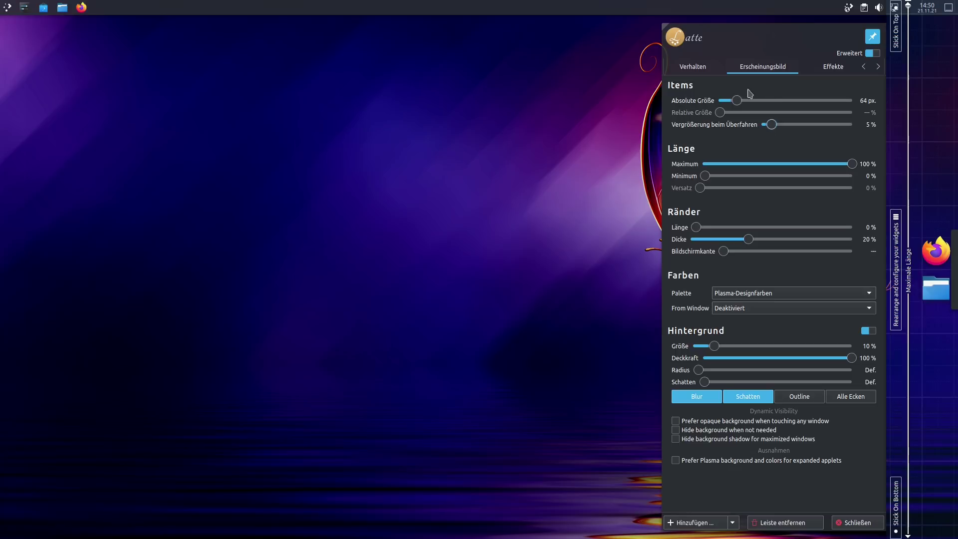
{"action": "left_click_drag", "start_coordinate": [734, 102], "coordinate": [731, 109]}
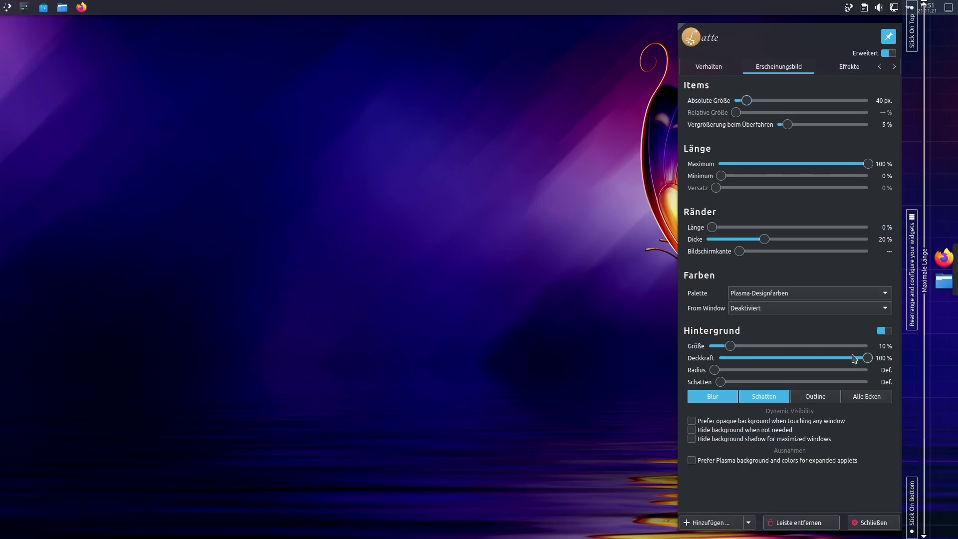
{"action": "left_click_drag", "start_coordinate": [867, 359], "coordinate": [752, 366]}
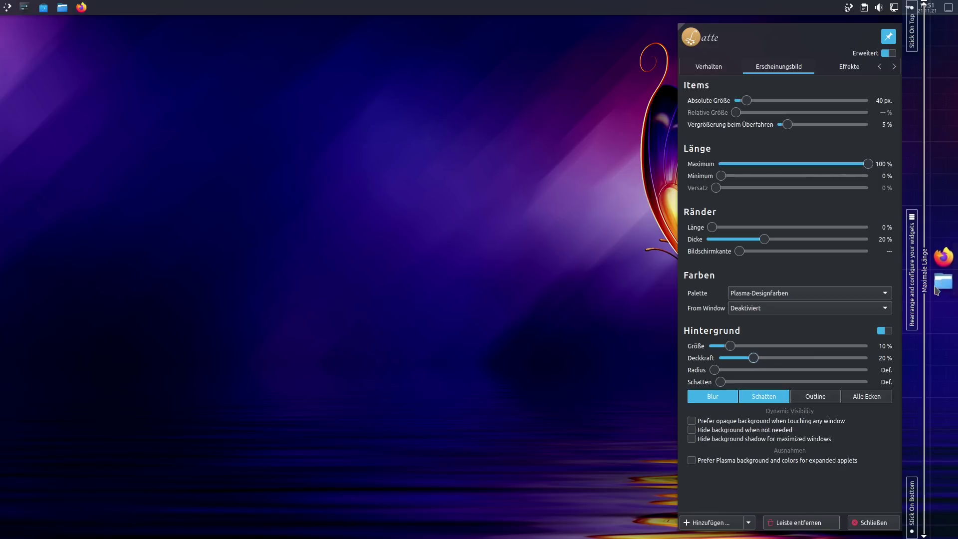
- Try the dock's indicators switched off, in the Punkte style and as Plasma indicators, and return to Latte indicators in the Linie style
{"action": "left_click", "coordinate": [850, 67]}
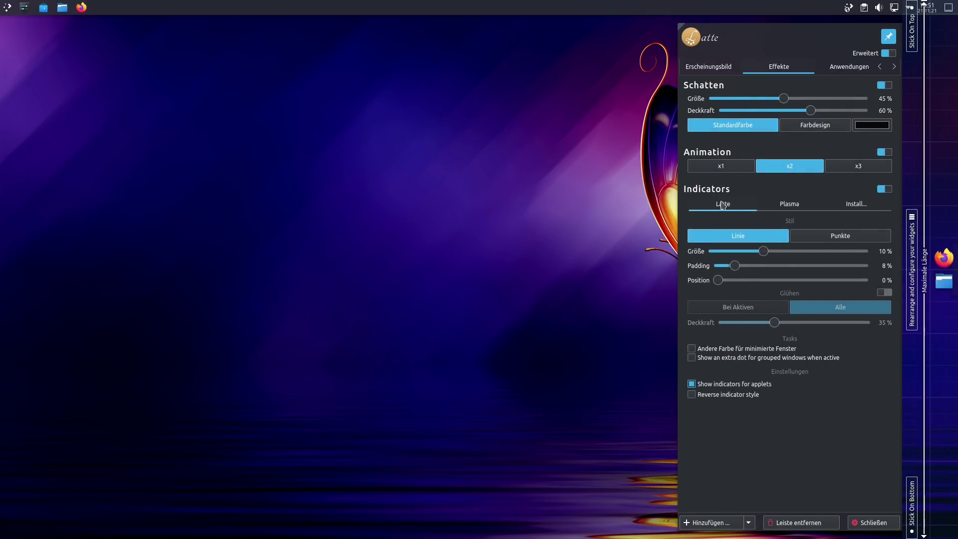
{"action": "left_click", "coordinate": [886, 190]}
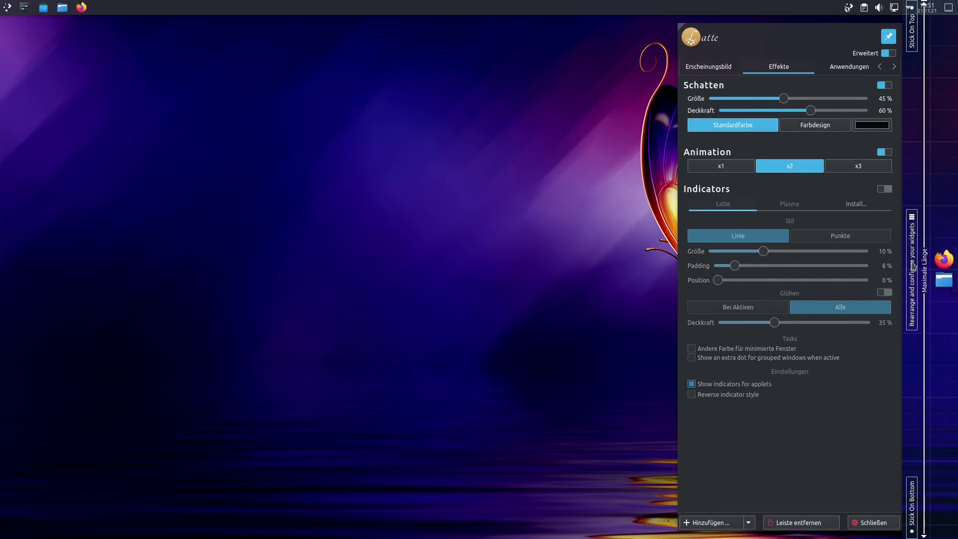
{"action": "left_click", "coordinate": [886, 189]}
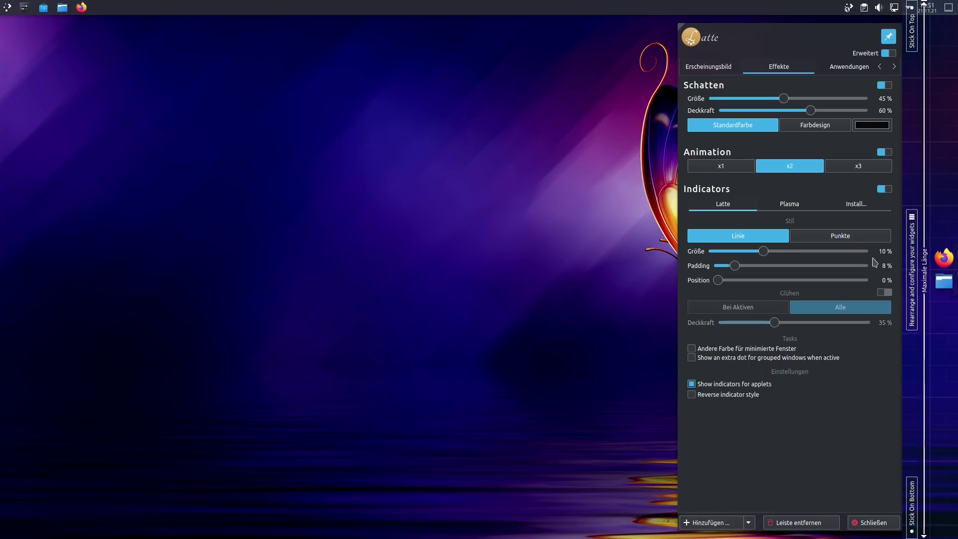
{"action": "left_click", "coordinate": [804, 238]}
{"action": "left_click", "coordinate": [759, 241]}
{"action": "left_click", "coordinate": [804, 210]}
{"action": "left_click", "coordinate": [851, 206]}
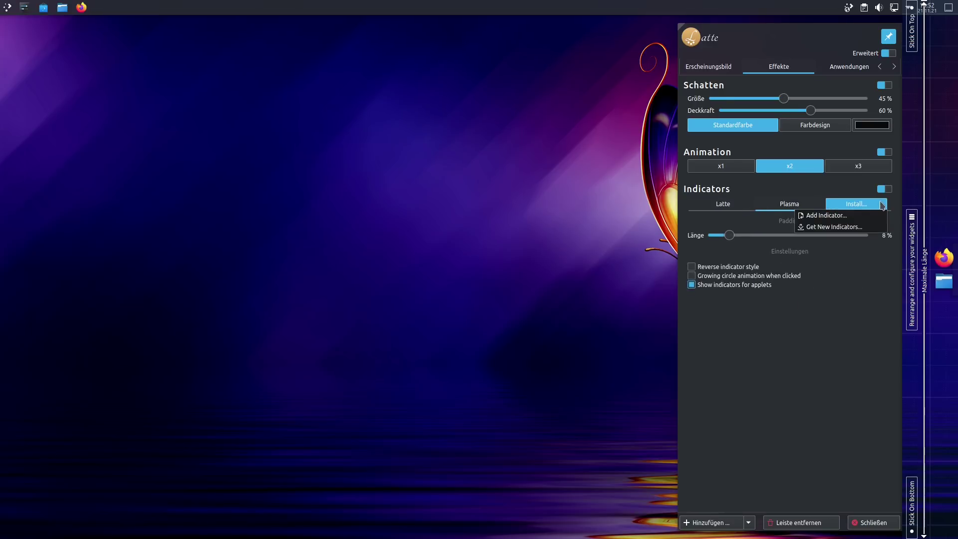
{"action": "left_click", "coordinate": [729, 208]}
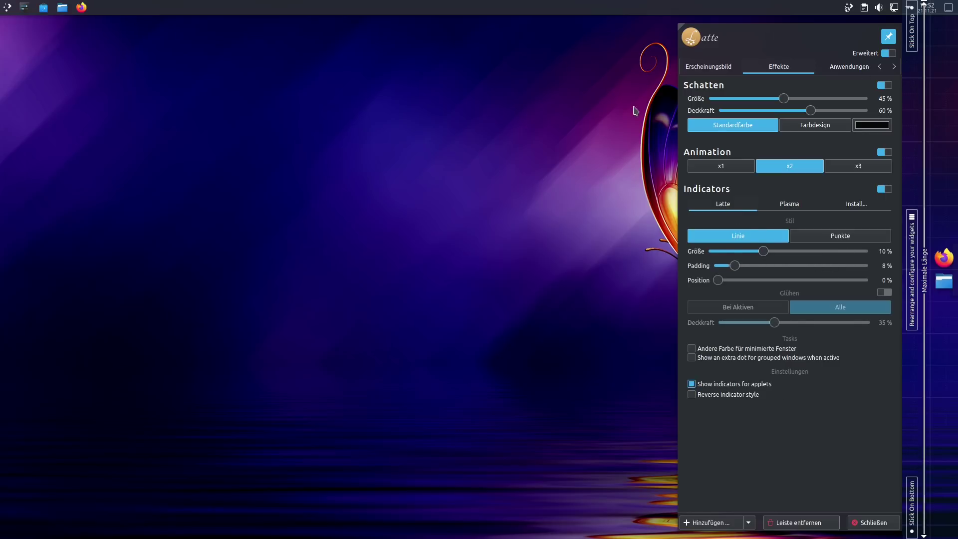
- Review the dock's application (Anwendungen) options and close the dock configuration
{"action": "left_click", "coordinate": [843, 69]}
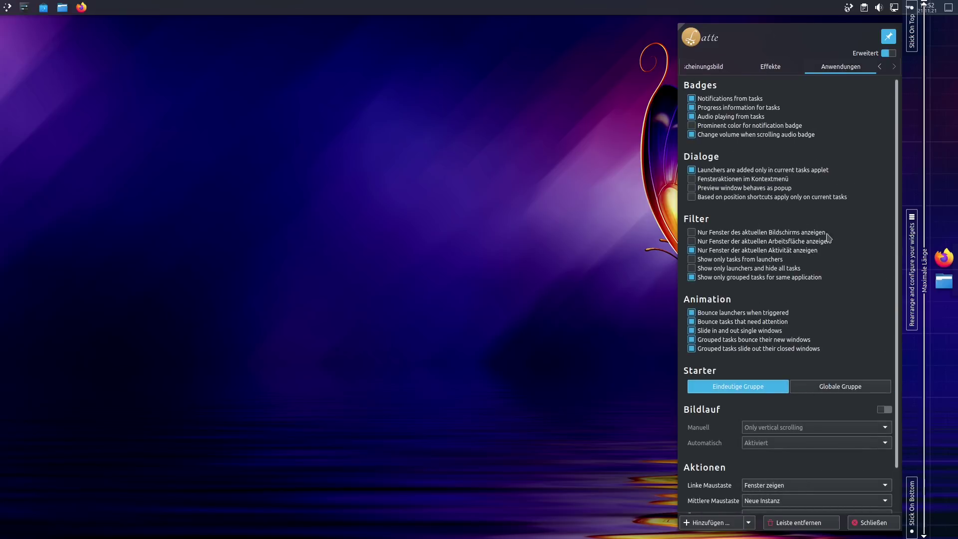
{"action": "scroll", "coordinate": [829, 235], "scroll_direction": "down", "scroll_amount": 2}
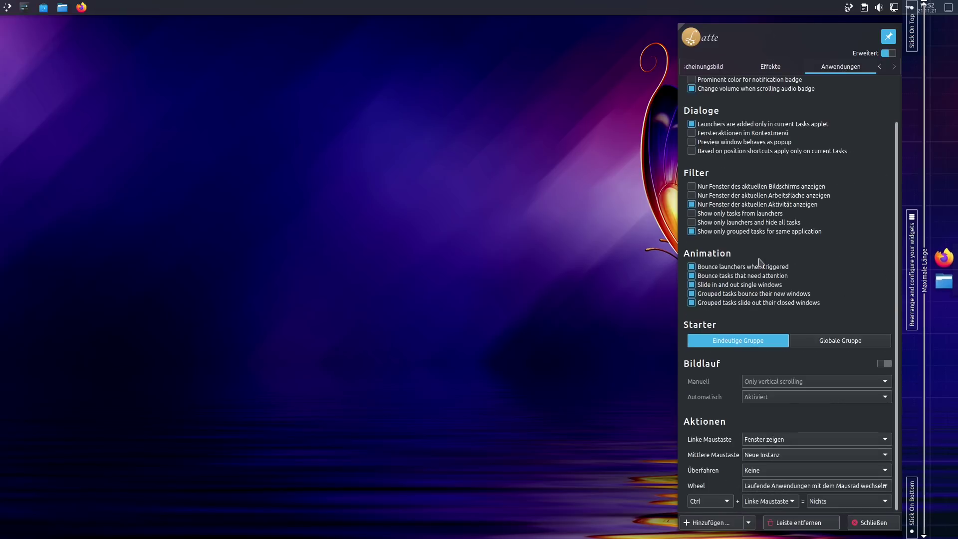
{"action": "scroll", "coordinate": [798, 264], "scroll_direction": "up", "scroll_amount": 2}
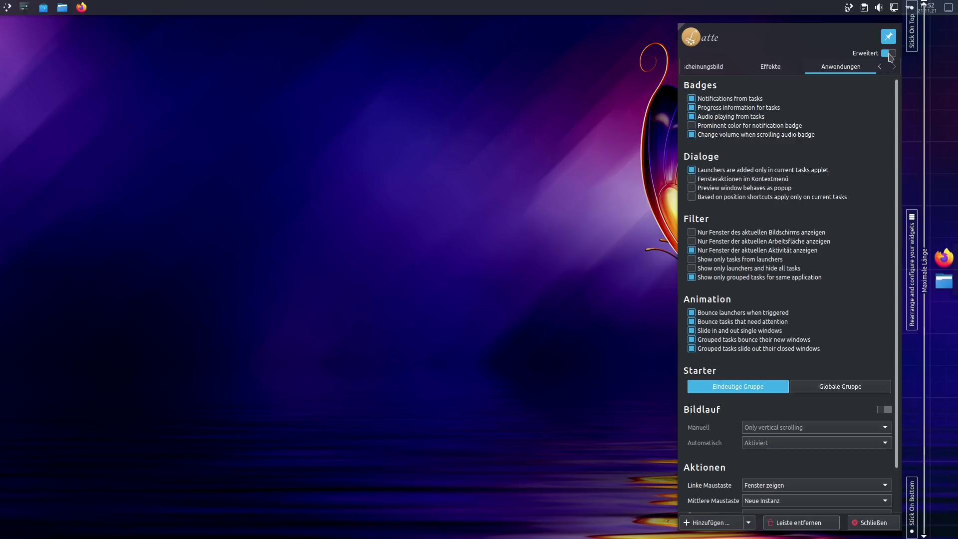
{"action": "left_click", "coordinate": [878, 522]}
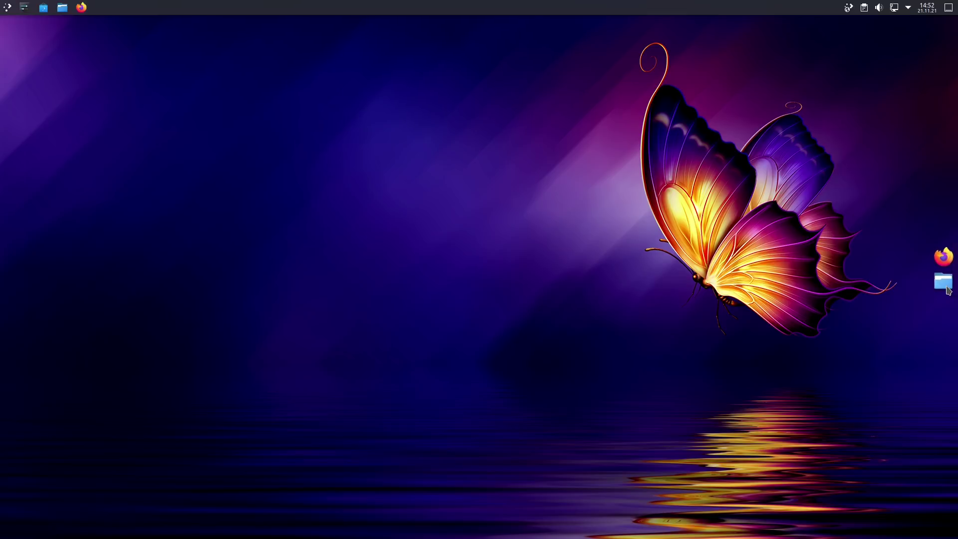
- Search the application launcher for "thun", start Thunderbird, pin its launcher to the dock and close Thunderbird
{"action": "key", "text": "super"}
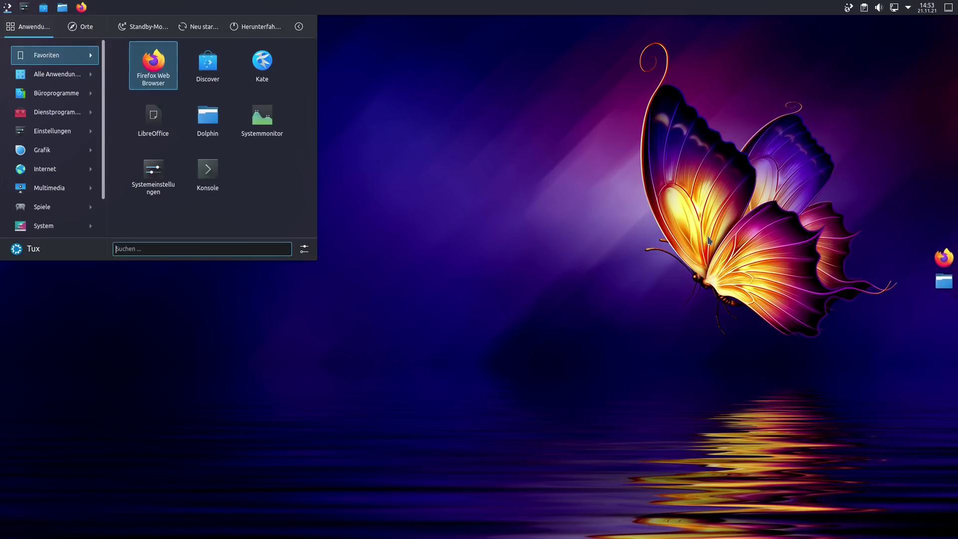
{"action": "type", "text": "thun"}
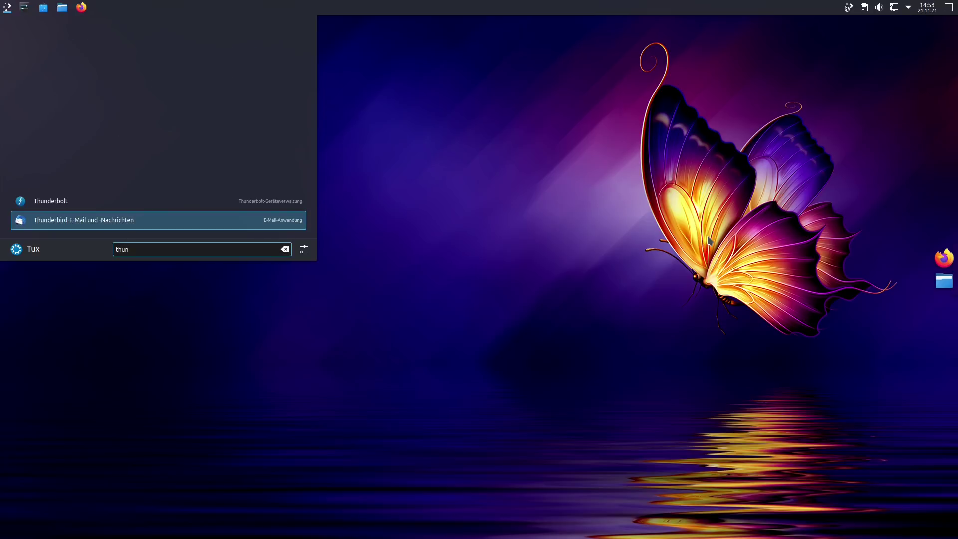
{"action": "left_click", "coordinate": [208, 225]}
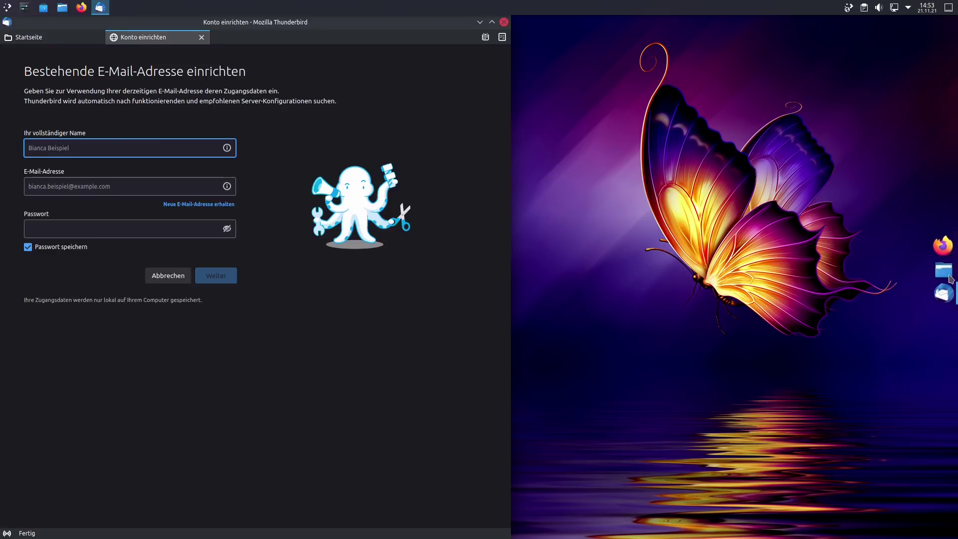
{"action": "right_click", "coordinate": [948, 295]}
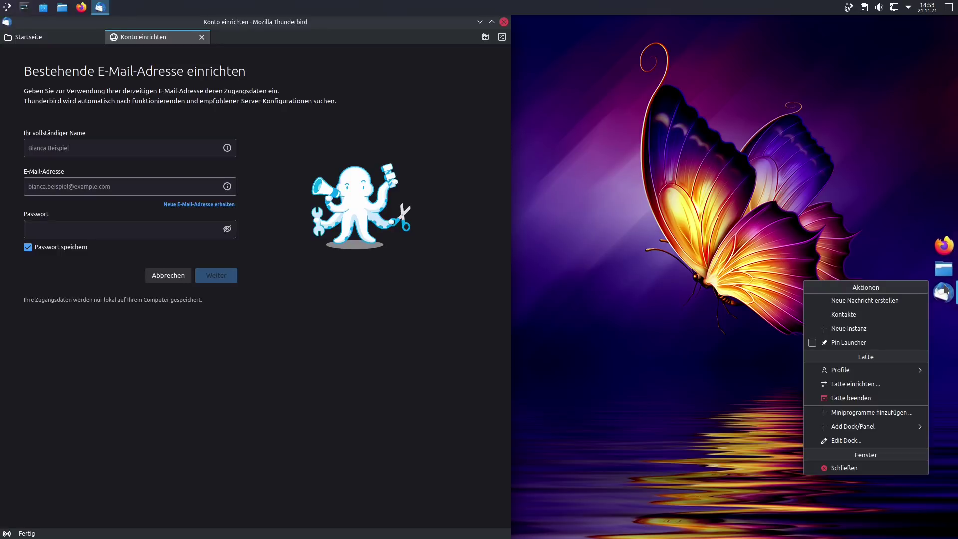
{"action": "left_click", "coordinate": [847, 343]}
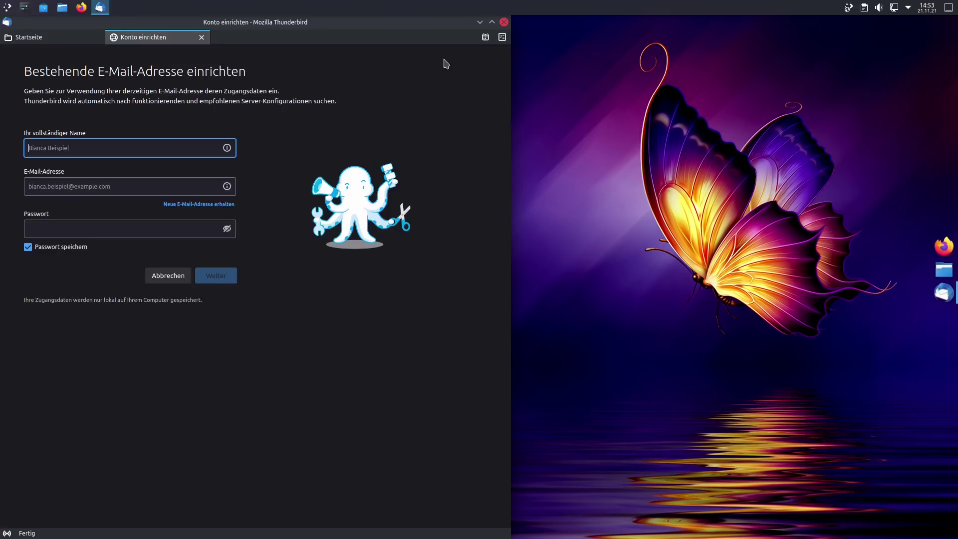
{"action": "left_click", "coordinate": [504, 22]}
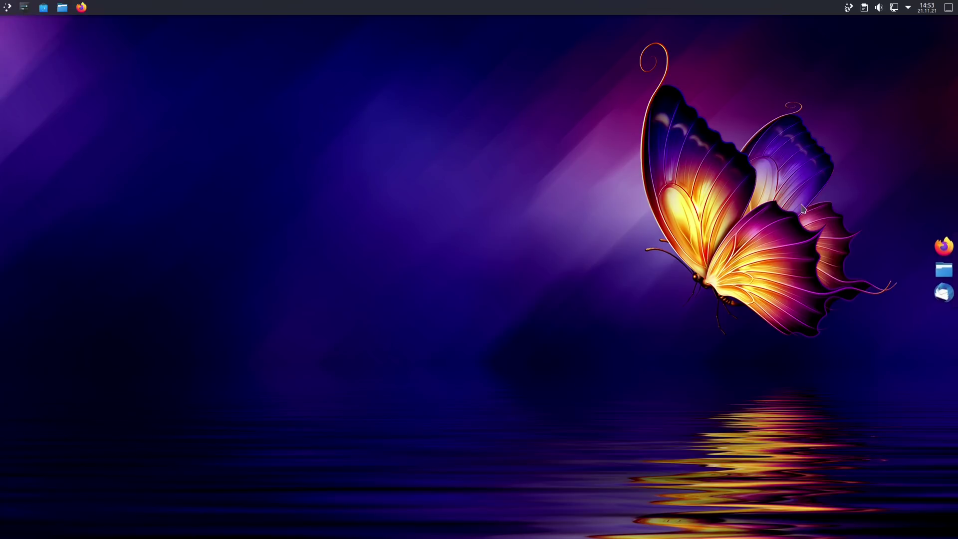
- Search the application launcher for "term", start Konsole, pin its launcher to the dock and close Konsole
{"action": "key", "text": "super"}
{"action": "type", "text": "term"}
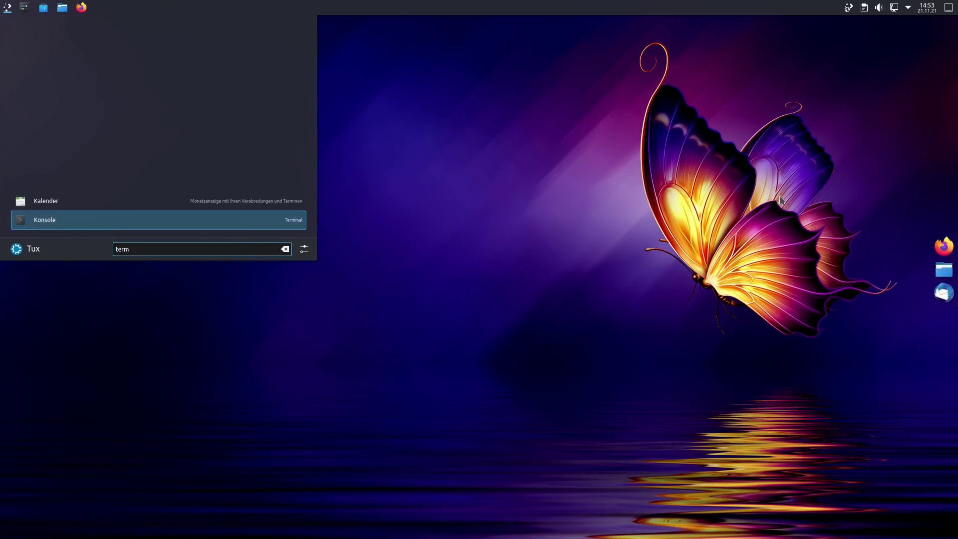
{"action": "key", "text": "Return"}
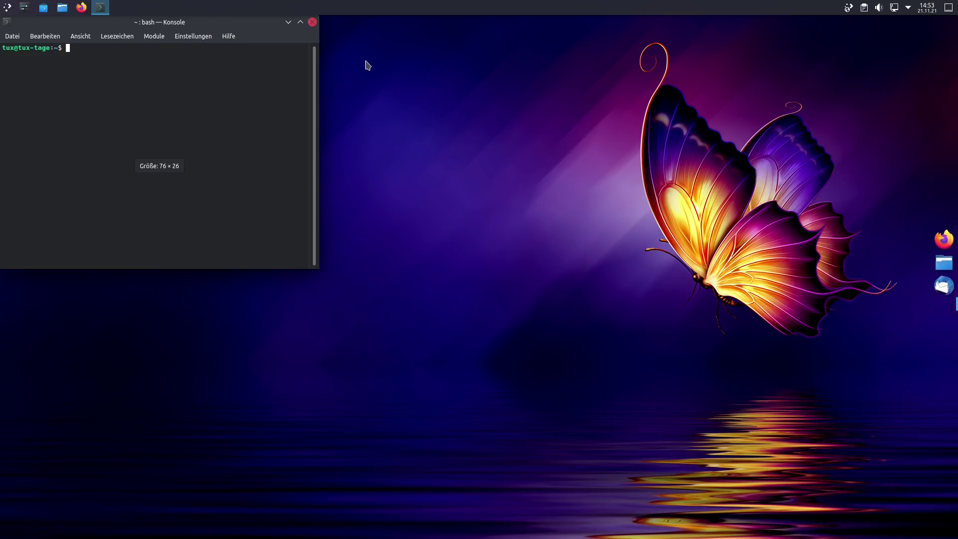
{"action": "right_click", "coordinate": [940, 309]}
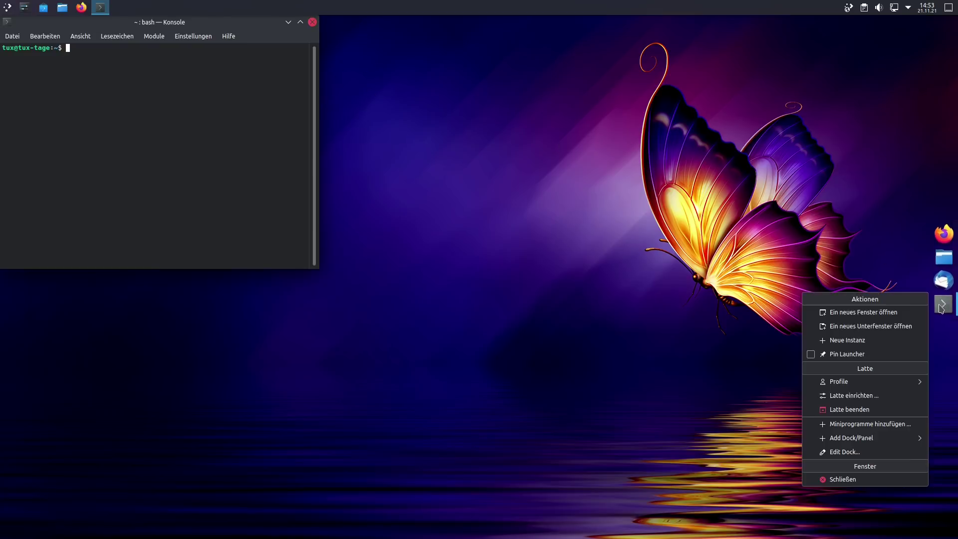
{"action": "left_click", "coordinate": [843, 354]}
{"action": "left_click", "coordinate": [313, 22]}
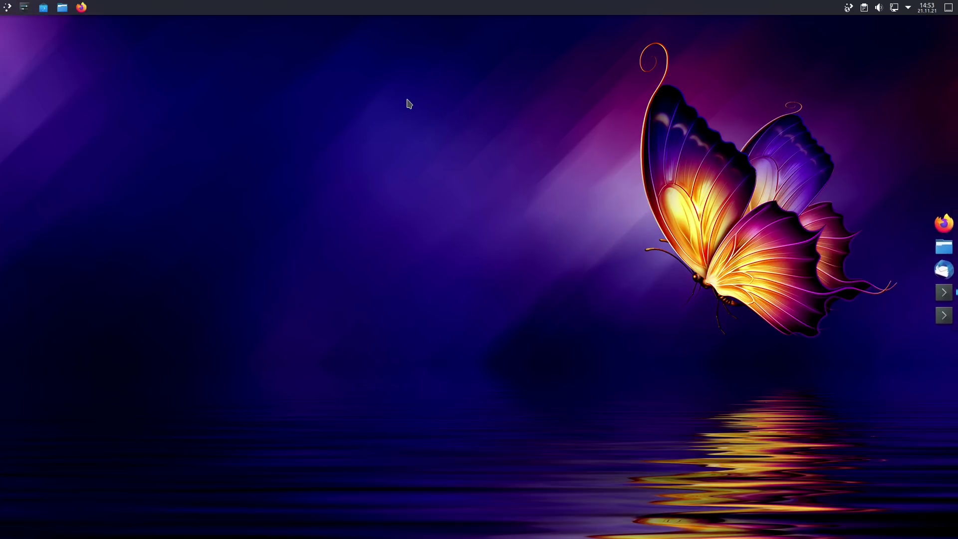
- Search the application launcher for "moni", start Systemmonitor, pin its launcher to the dock and close Systemmonitor
{"action": "key", "text": "super"}
{"action": "type", "text": "moni"}
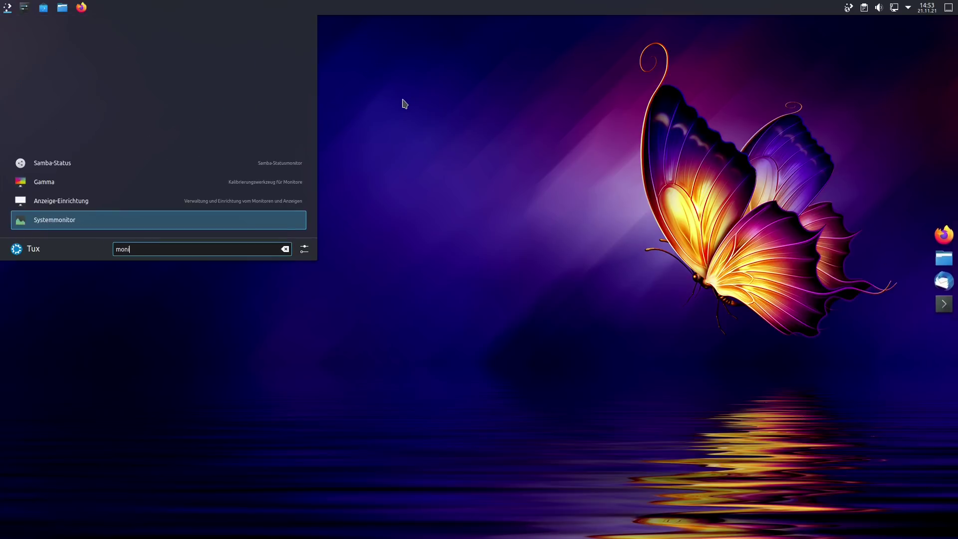
{"action": "right_click", "coordinate": [110, 220]}
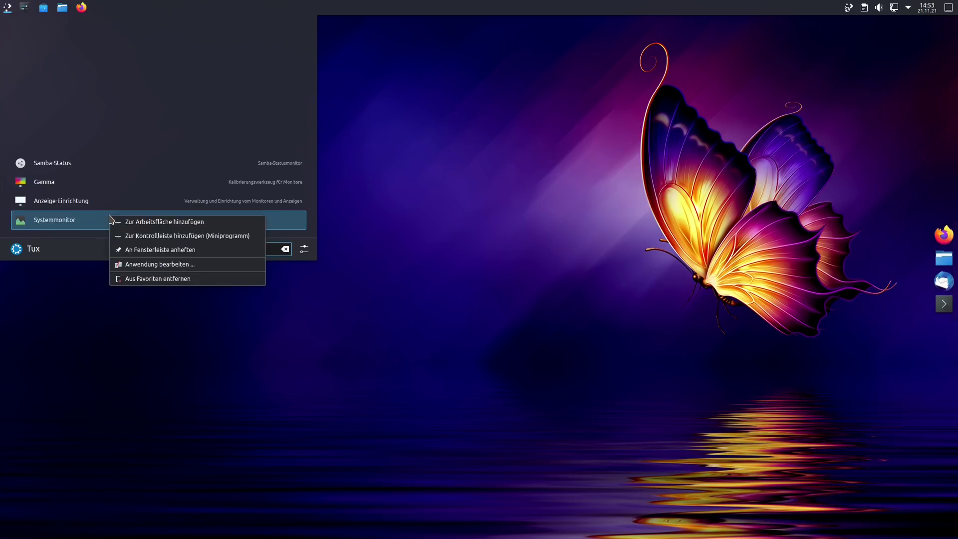
{"action": "left_click", "coordinate": [111, 219]}
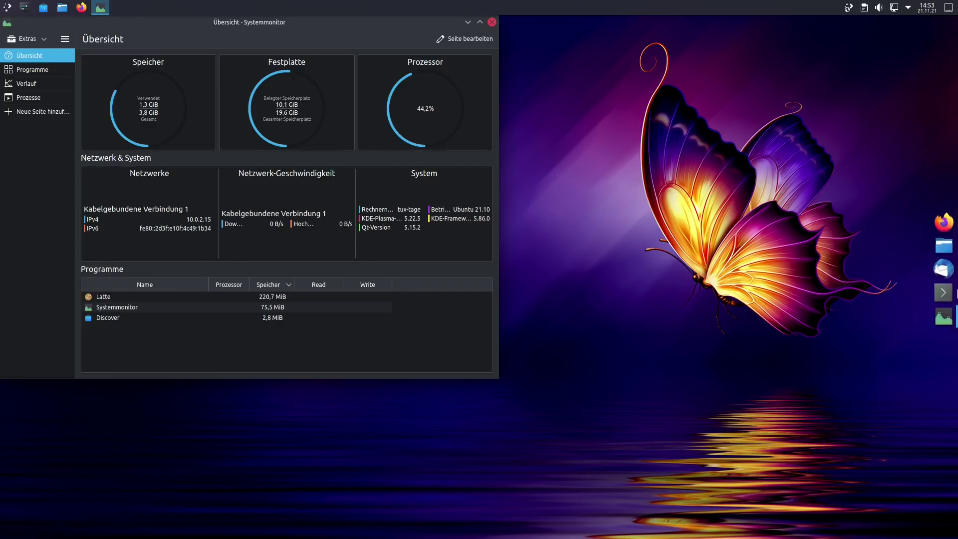
{"action": "right_click", "coordinate": [944, 317]}
{"action": "left_click", "coordinate": [876, 336]}
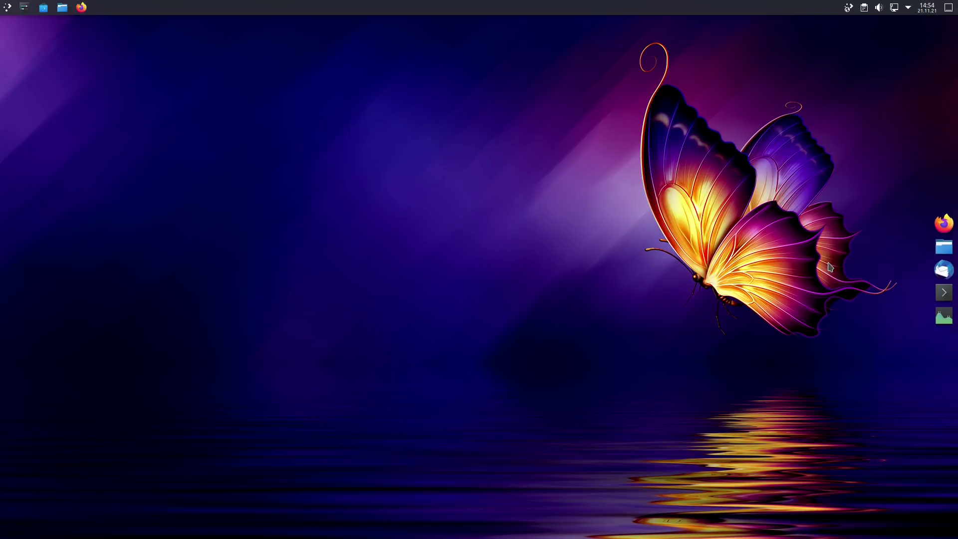
- Search the application launcher for "lib" and start LibreOffice Writer
{"action": "key", "text": "super"}
{"action": "type", "text": "lib"}
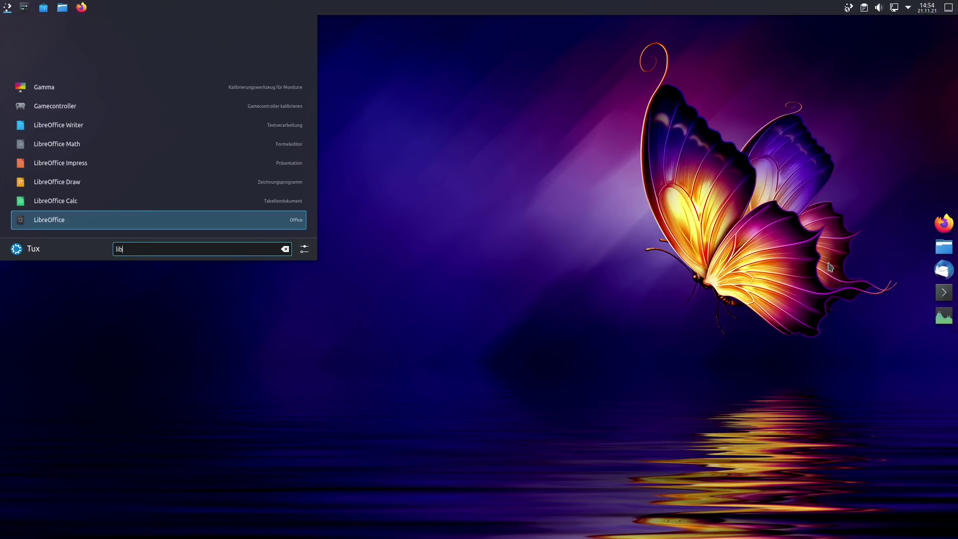
{"action": "right_click", "coordinate": [78, 133]}
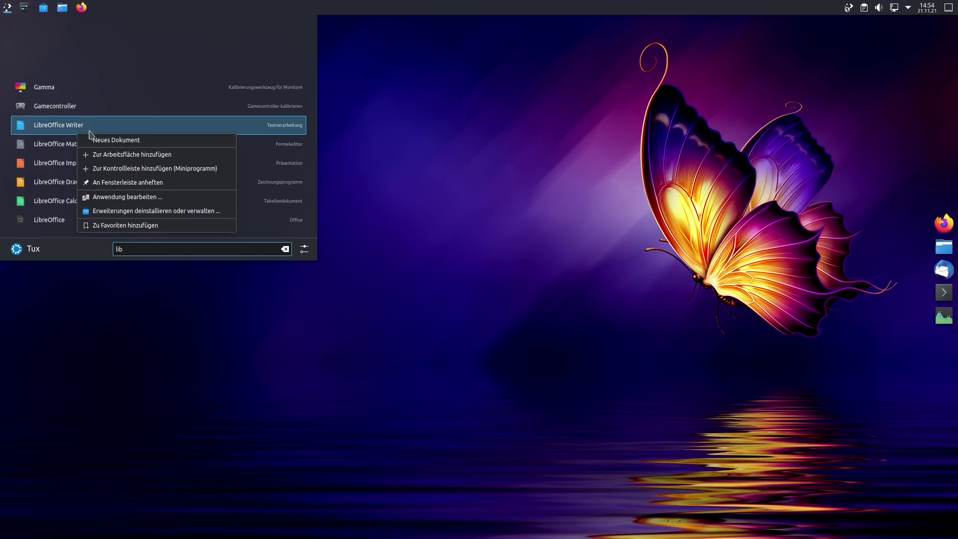
{"action": "left_click", "coordinate": [168, 180]}
{"action": "left_click_drag", "start_coordinate": [125, 124], "coordinate": [601, 210]}
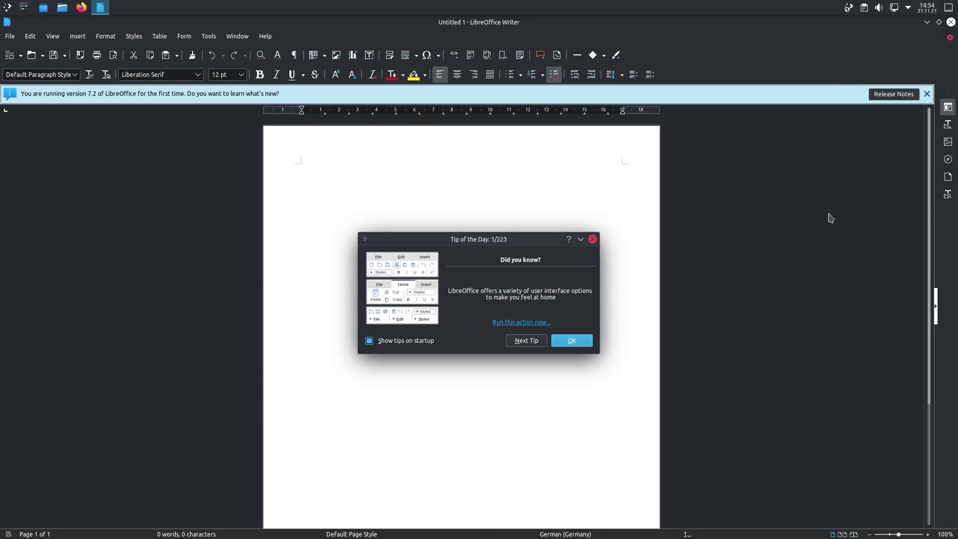
- Pin the LibreOffice Writer launcher to the dock between Thunderbird and Konsole, and close Writer
{"action": "mouse_move", "coordinate": [957, 307]}
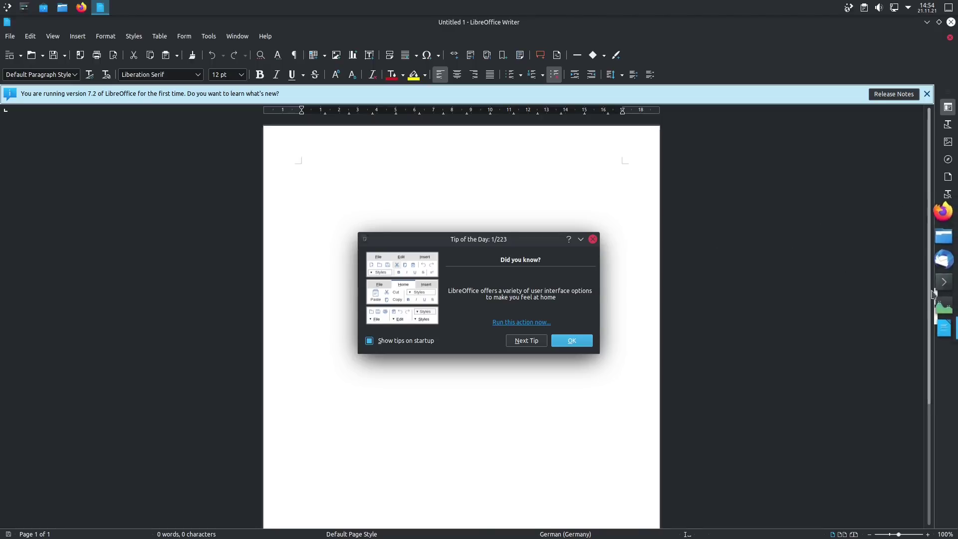
{"action": "right_click", "coordinate": [943, 330]}
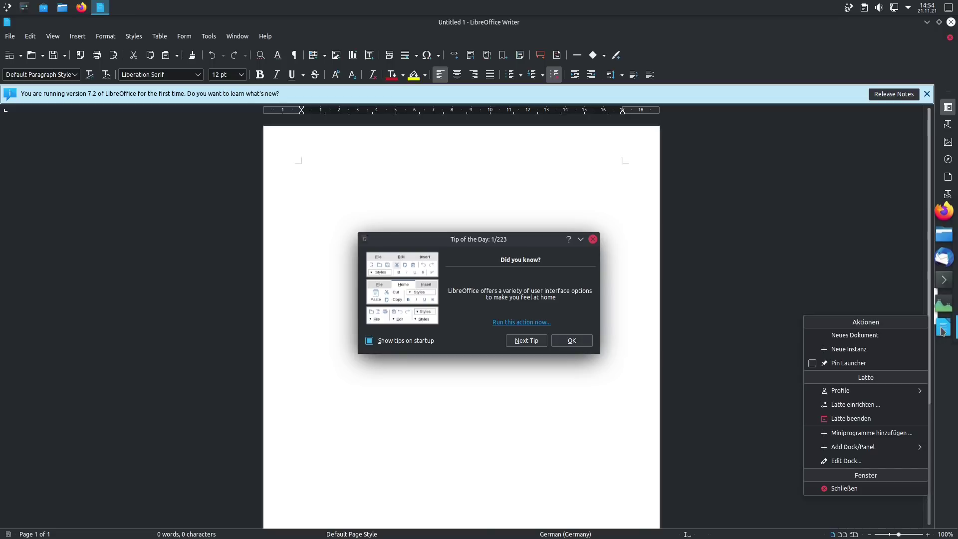
{"action": "left_click", "coordinate": [848, 363]}
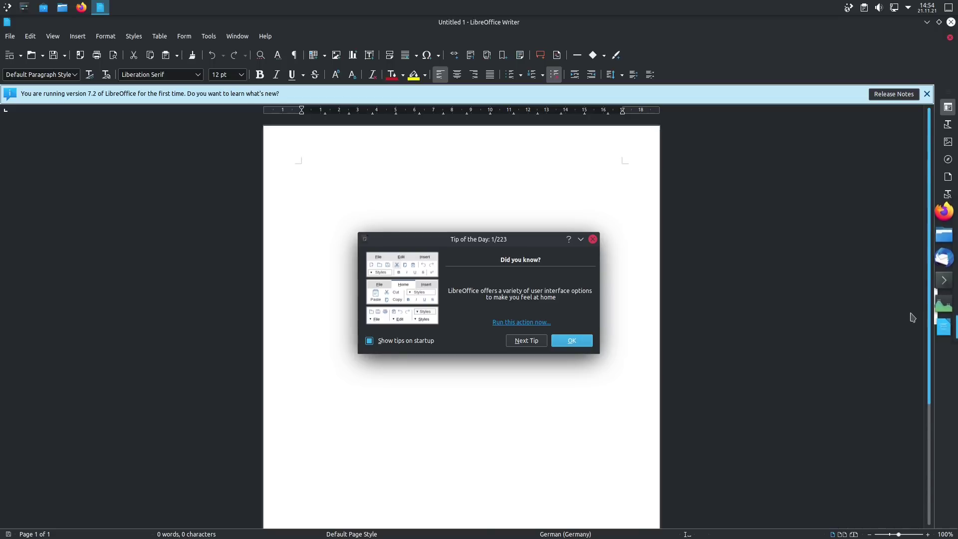
{"action": "left_click_drag", "start_coordinate": [944, 332], "coordinate": [944, 280]}
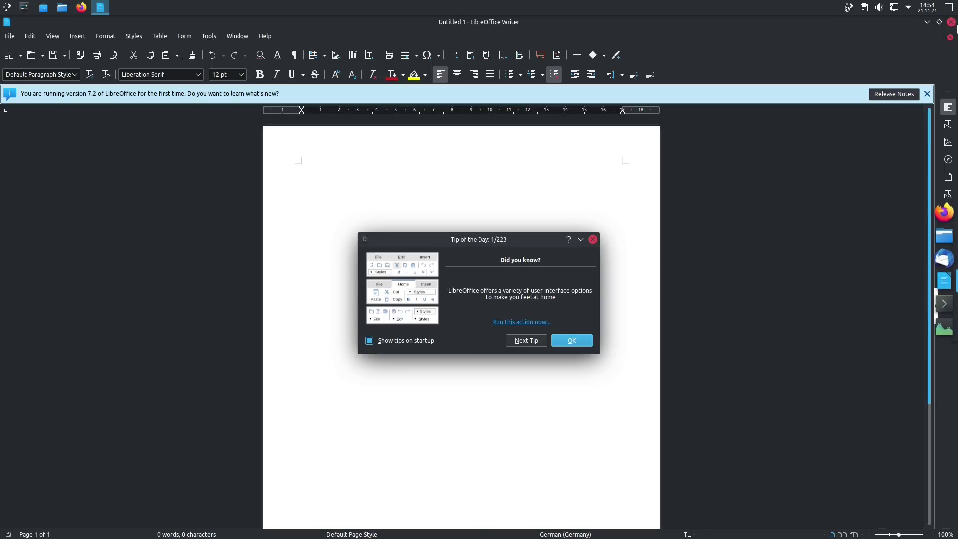
{"action": "left_click", "coordinate": [952, 22]}
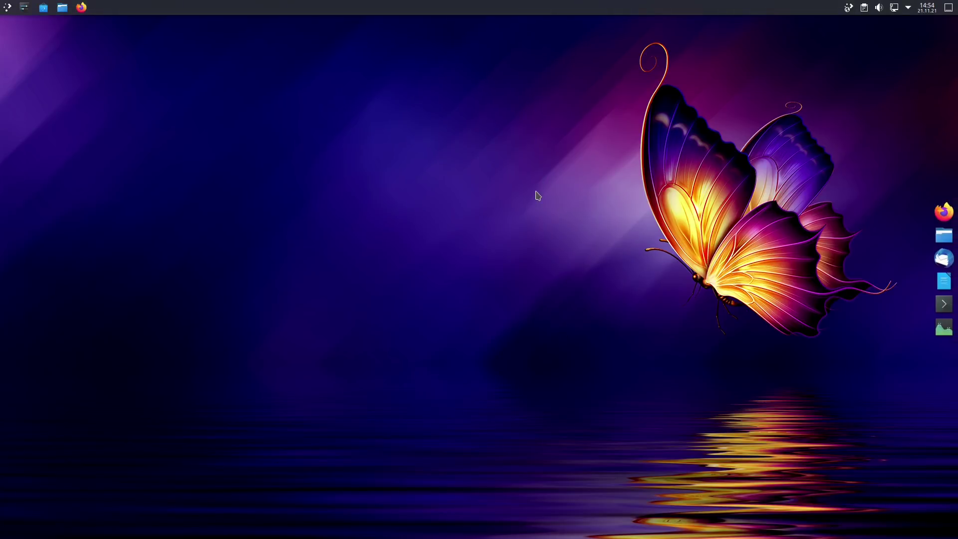
- Start Konsole from the dock, move its window away from the screen corner and enlarge it
{"action": "left_click", "coordinate": [944, 303]}
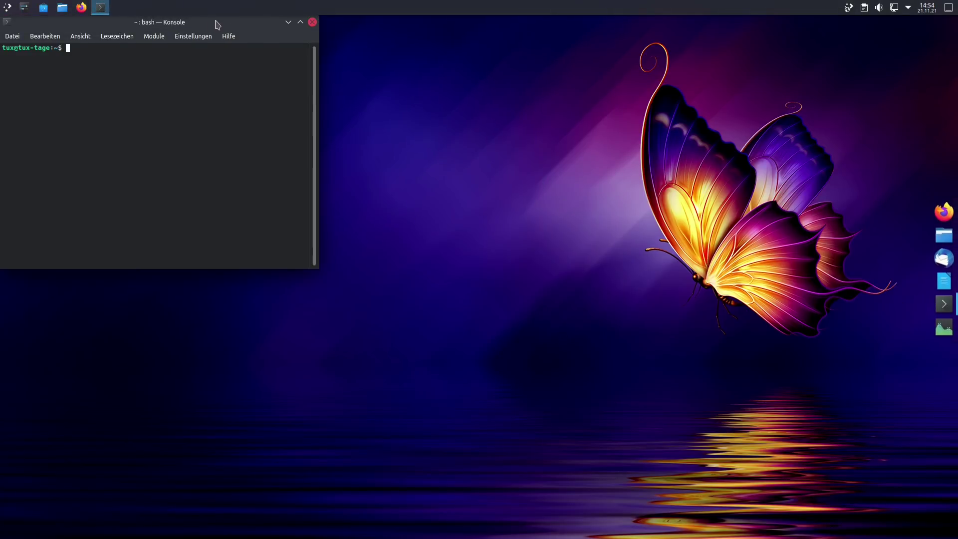
{"action": "left_click_drag", "start_coordinate": [214, 23], "coordinate": [293, 56]}
{"action": "left_click_drag", "start_coordinate": [402, 301], "coordinate": [488, 348]}
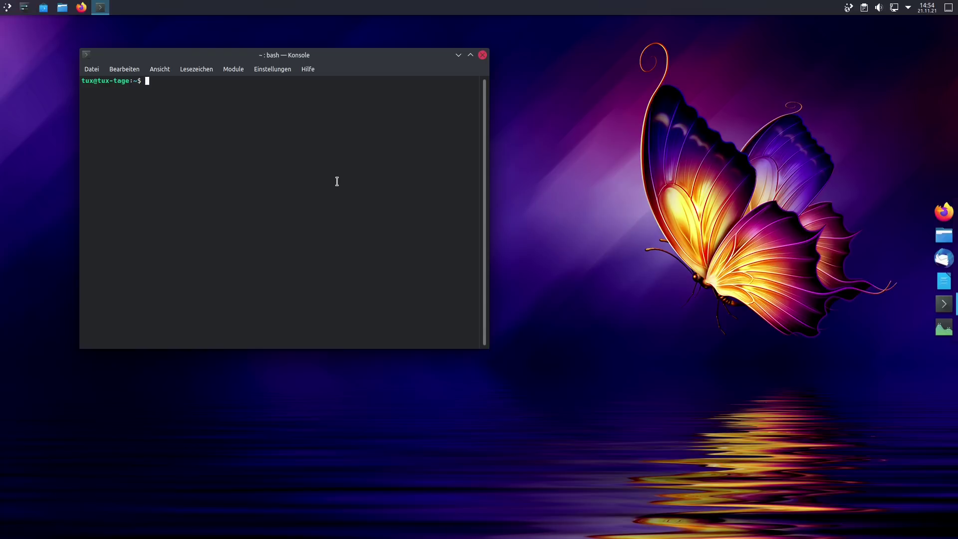
- Write out the command "sudo apt install neofetch" at the prompt without running it, temporarily enlarging the terminal text
{"action": "type", "text": "sudo apt install neofetzch"}
{"action": "key", "text": "ctrl+plus"}
{"action": "key", "text": "ctrl+plus"}
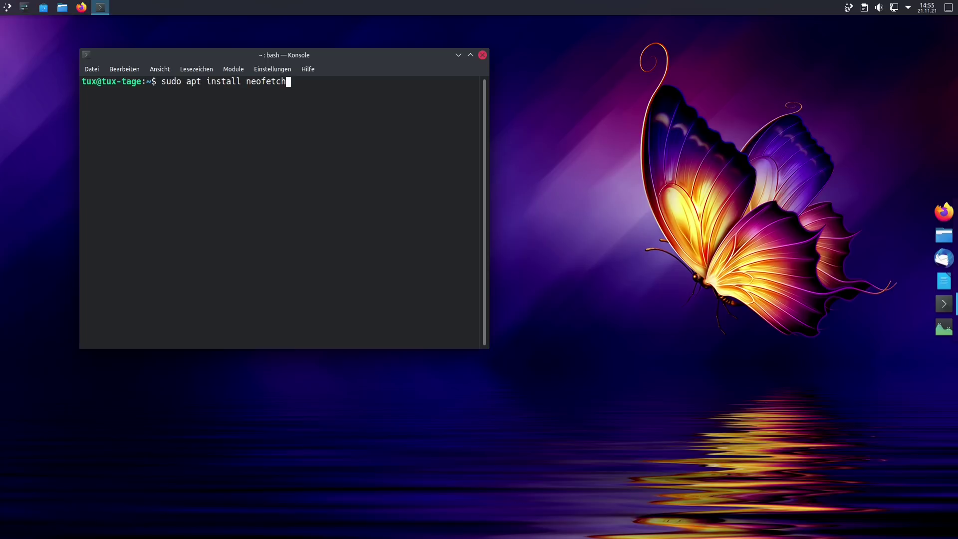
{"action": "key", "text": "ctrl+minus"}
{"action": "key", "text": "ctrl+minus"}
- Clear the install command from the prompt and run neofetch to display the system information
{"action": "key", "text": "BackSpace"}
{"action": "key", "text": "BackSpace"}
{"action": "key", "text": "BackSpace"}
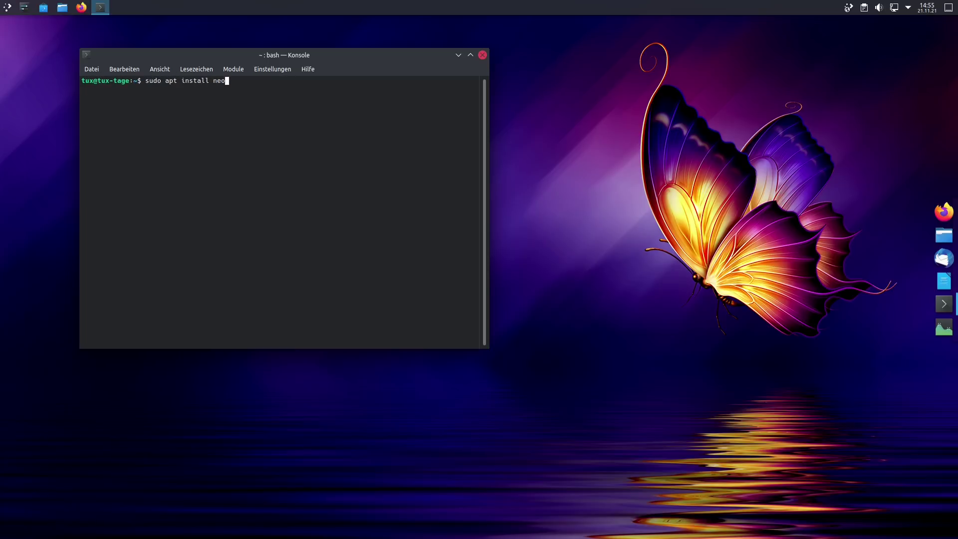
{"action": "key", "text": "BackSpace"}
{"action": "key", "text": "BackSpace"}
{"action": "key", "text": "BackSpace"}
{"action": "key", "text": "BackSpace"}
{"action": "key", "text": "BackSpace"}
{"action": "key", "text": "BackSpace"}
{"action": "key", "text": "BackSpace"}
{"action": "key", "text": "BackSpace"}
{"action": "key", "text": "BackSpace"}
{"action": "key", "text": "BackSpace"}
{"action": "key", "text": "BackSpace"}
{"action": "key", "text": "BackSpace"}
{"action": "type", "text": "etch"}
{"action": "key", "text": "Return"}
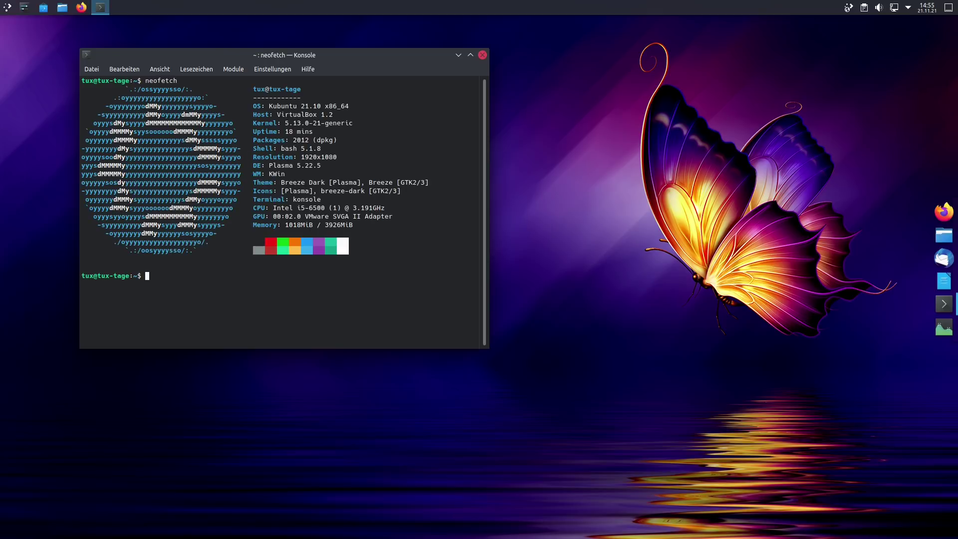